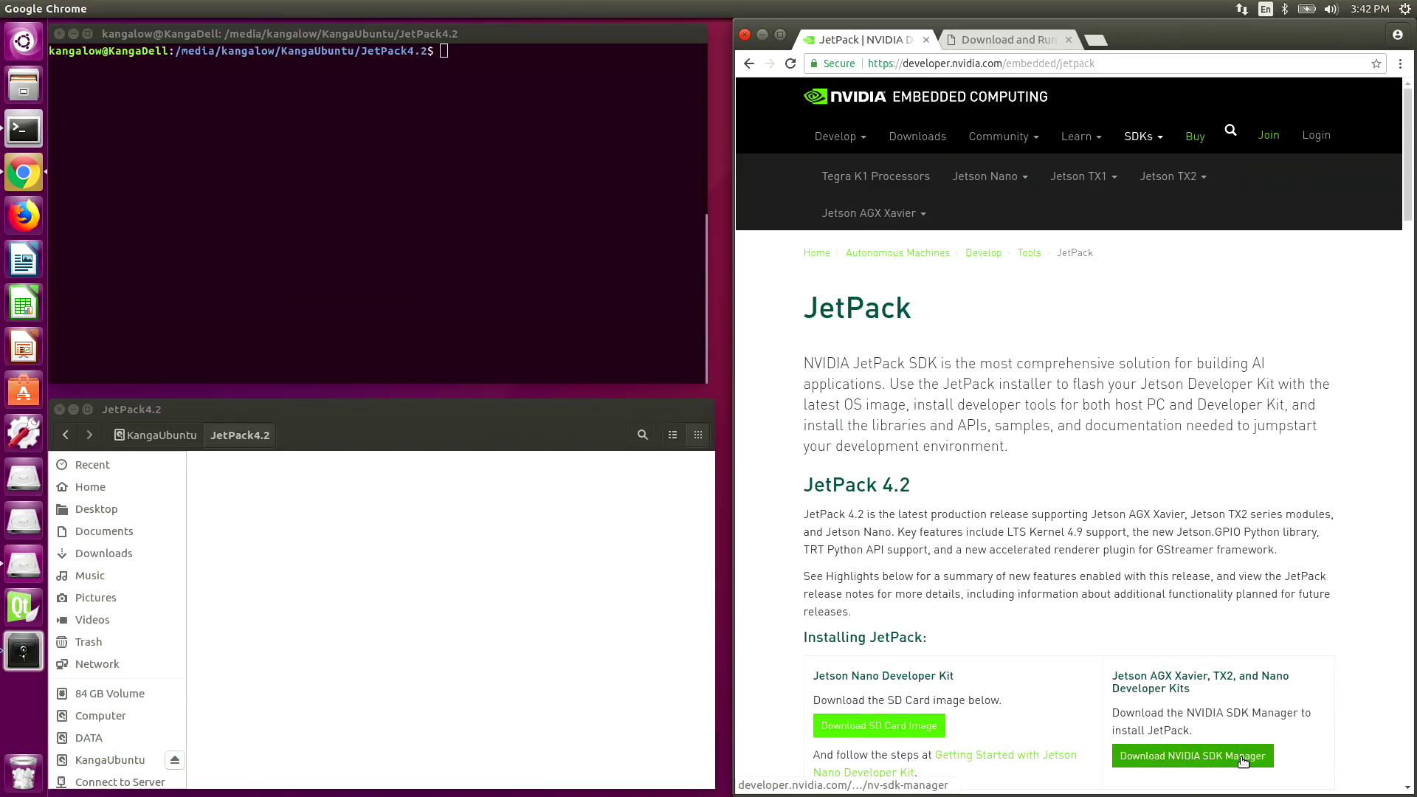
# - Save the SDK Manager .deb installer into the JetPack4.2 folder and open the Download and Run instructions
pyautogui.click(1245, 756)
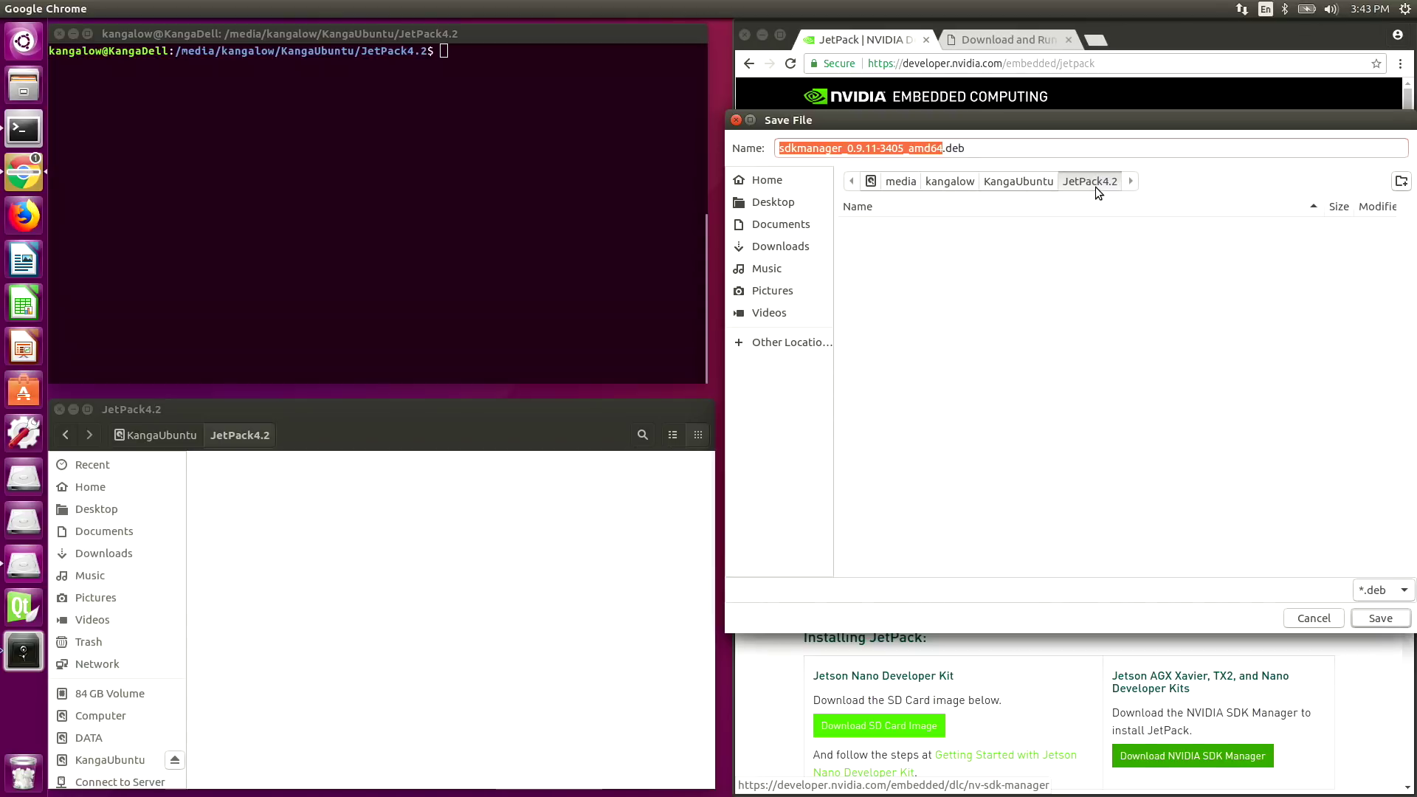
pyautogui.click(1380, 618)
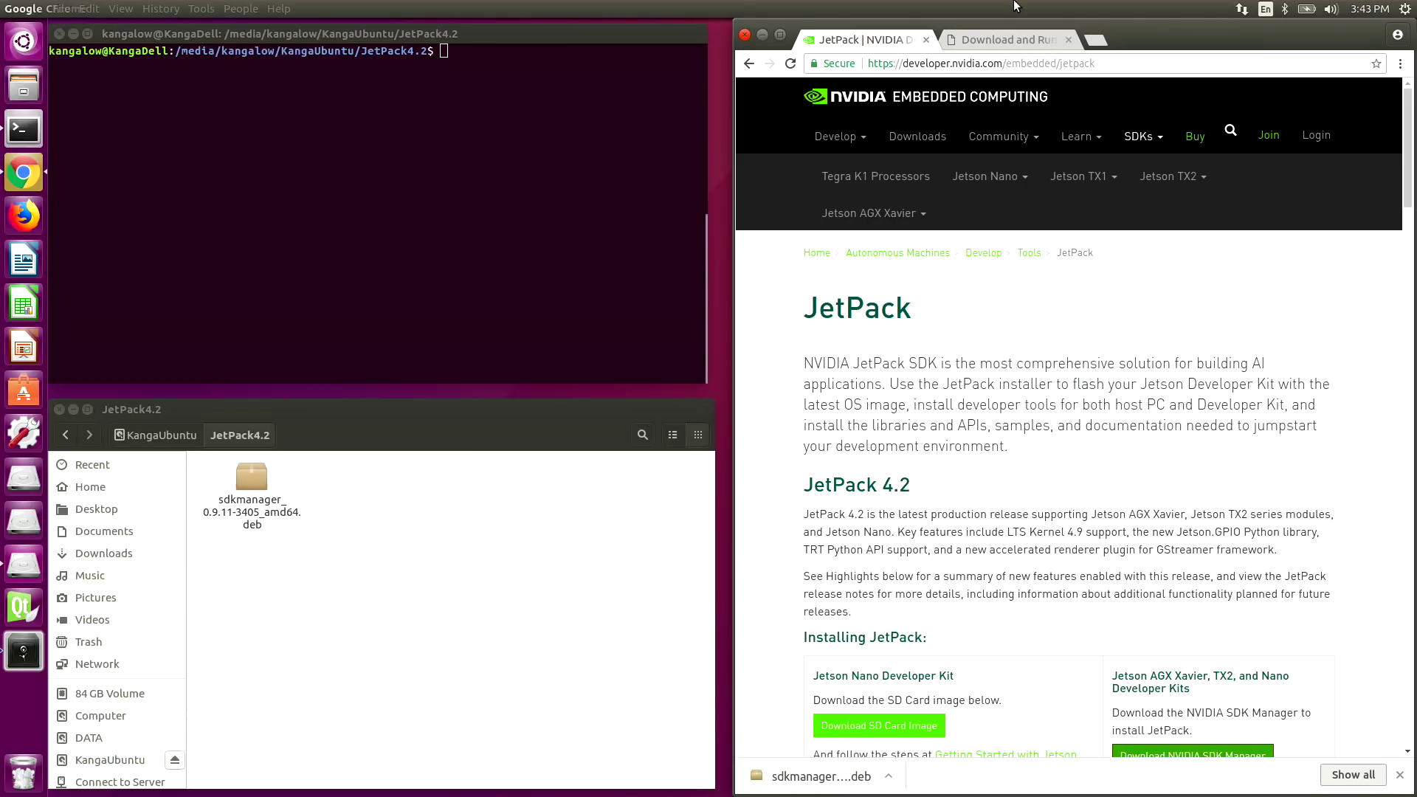
pyautogui.click(999, 34)
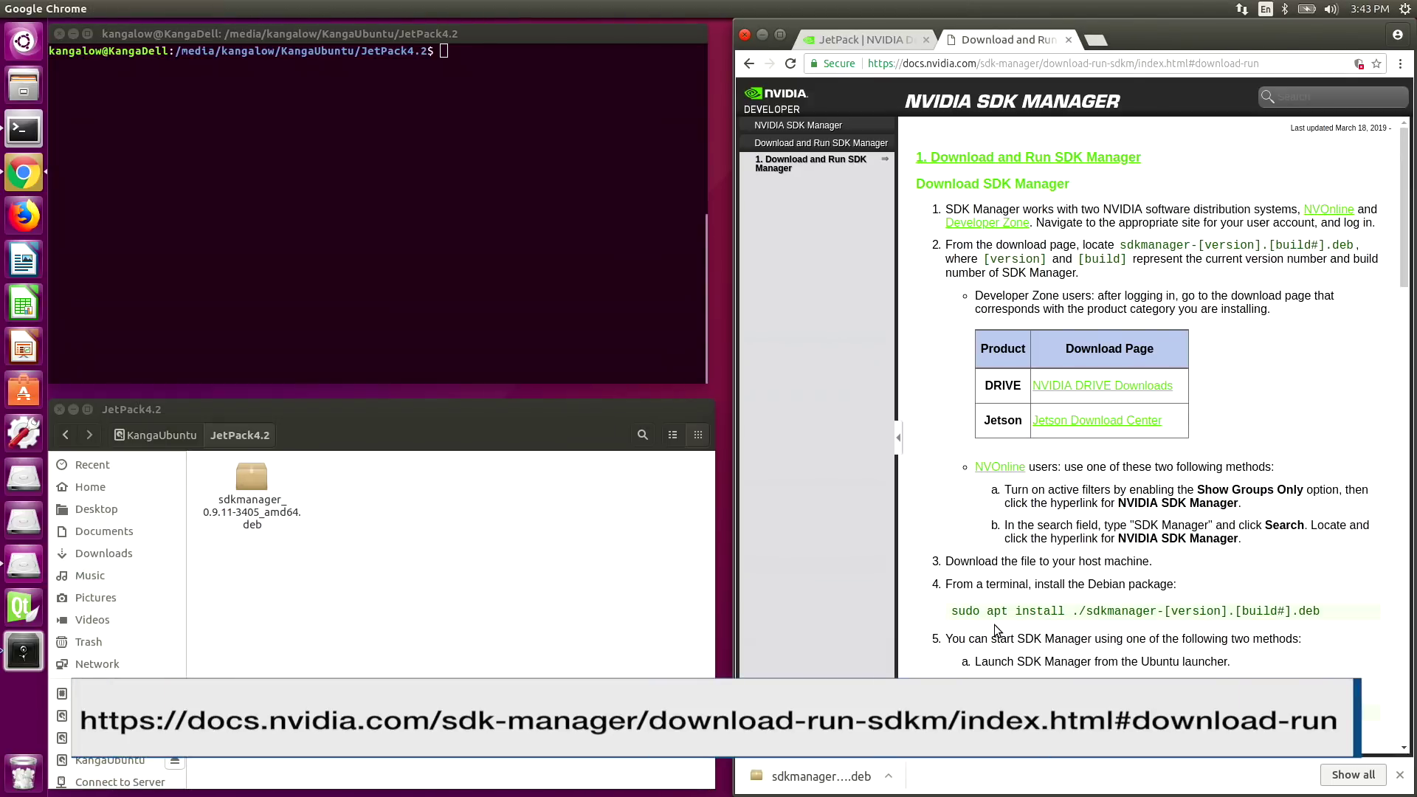
pyautogui.click(440, 48)
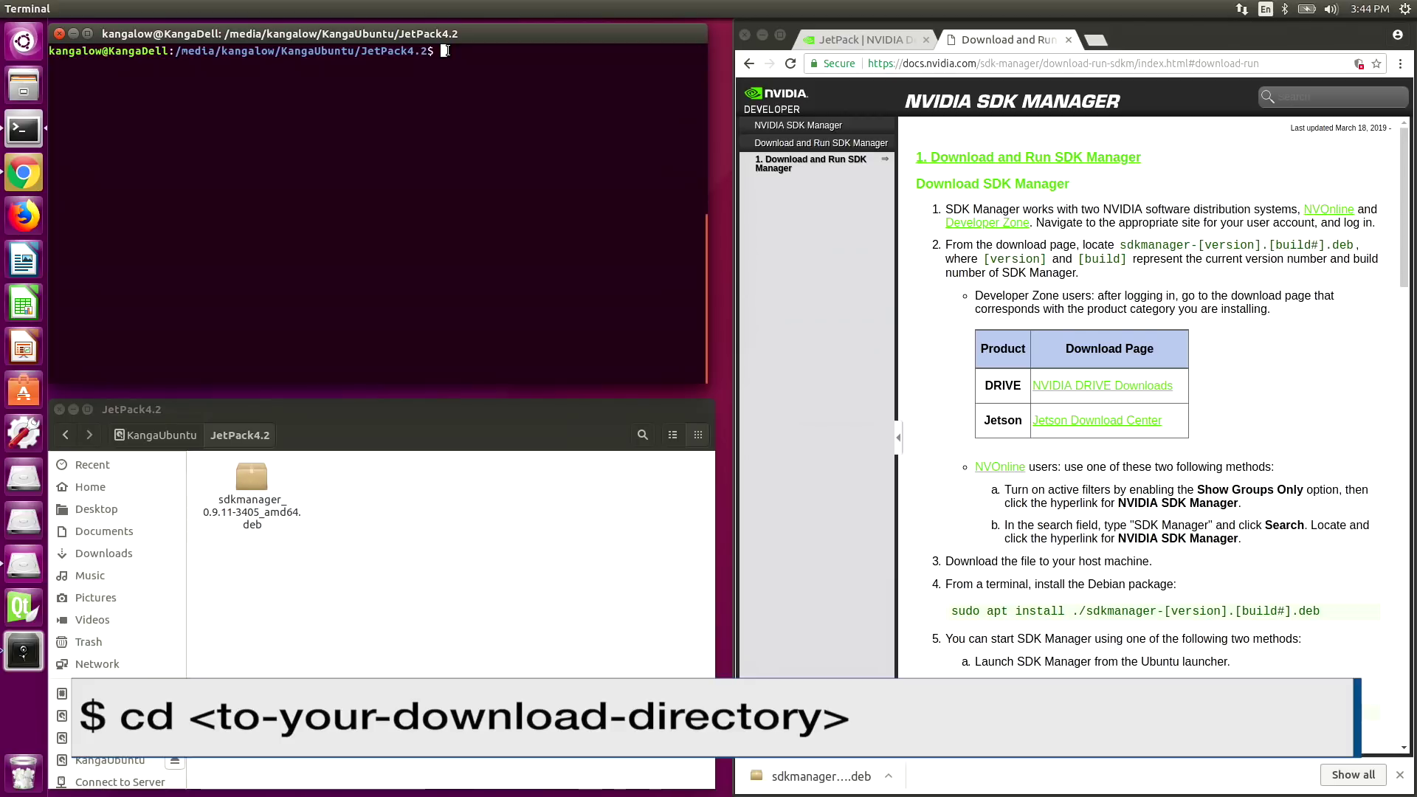
# - Install sdkmanager_0.9.11-3405_amd64.deb with sudo apt install, then clear the terminal and enter sdkmanager
pyautogui.write('sudo apt in')
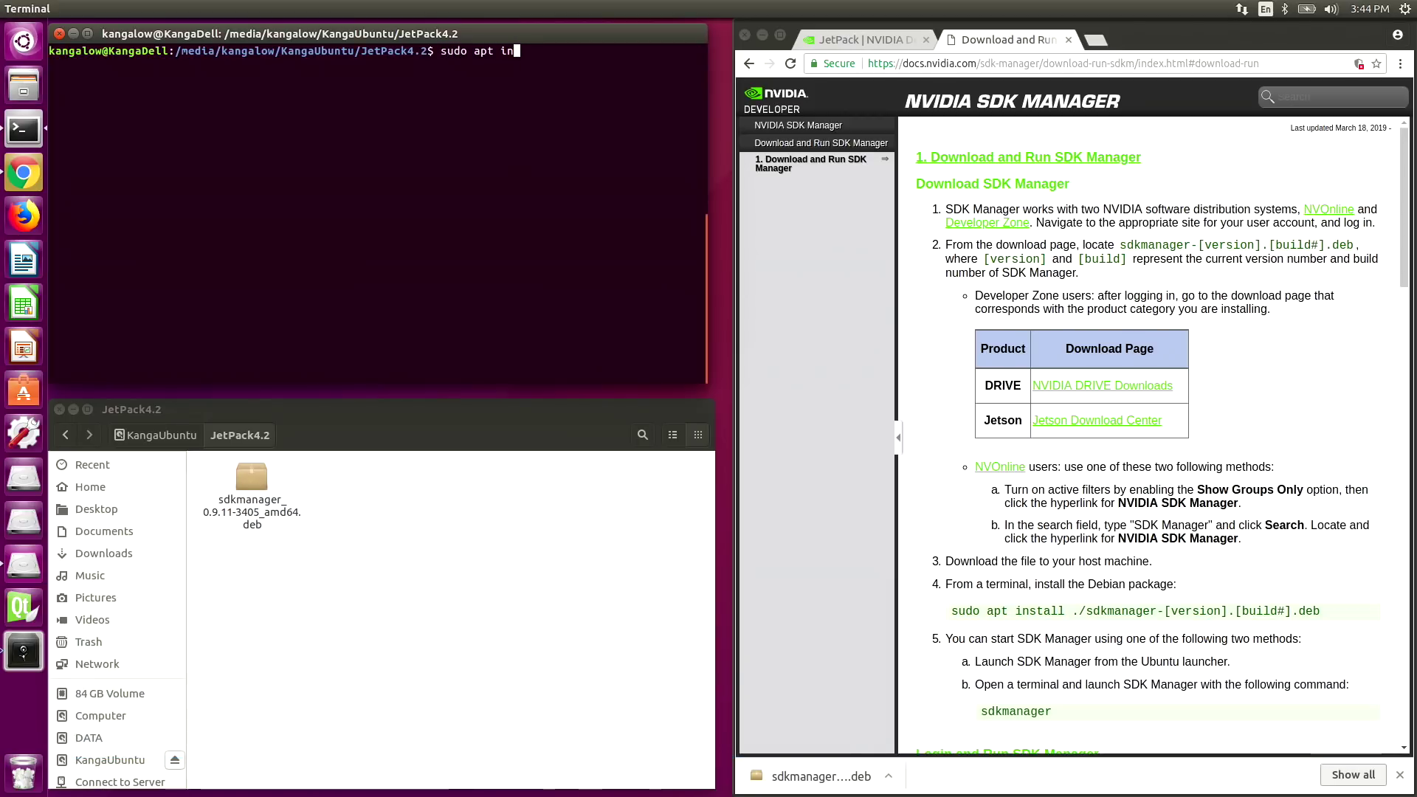
pyautogui.write('stall ./s')
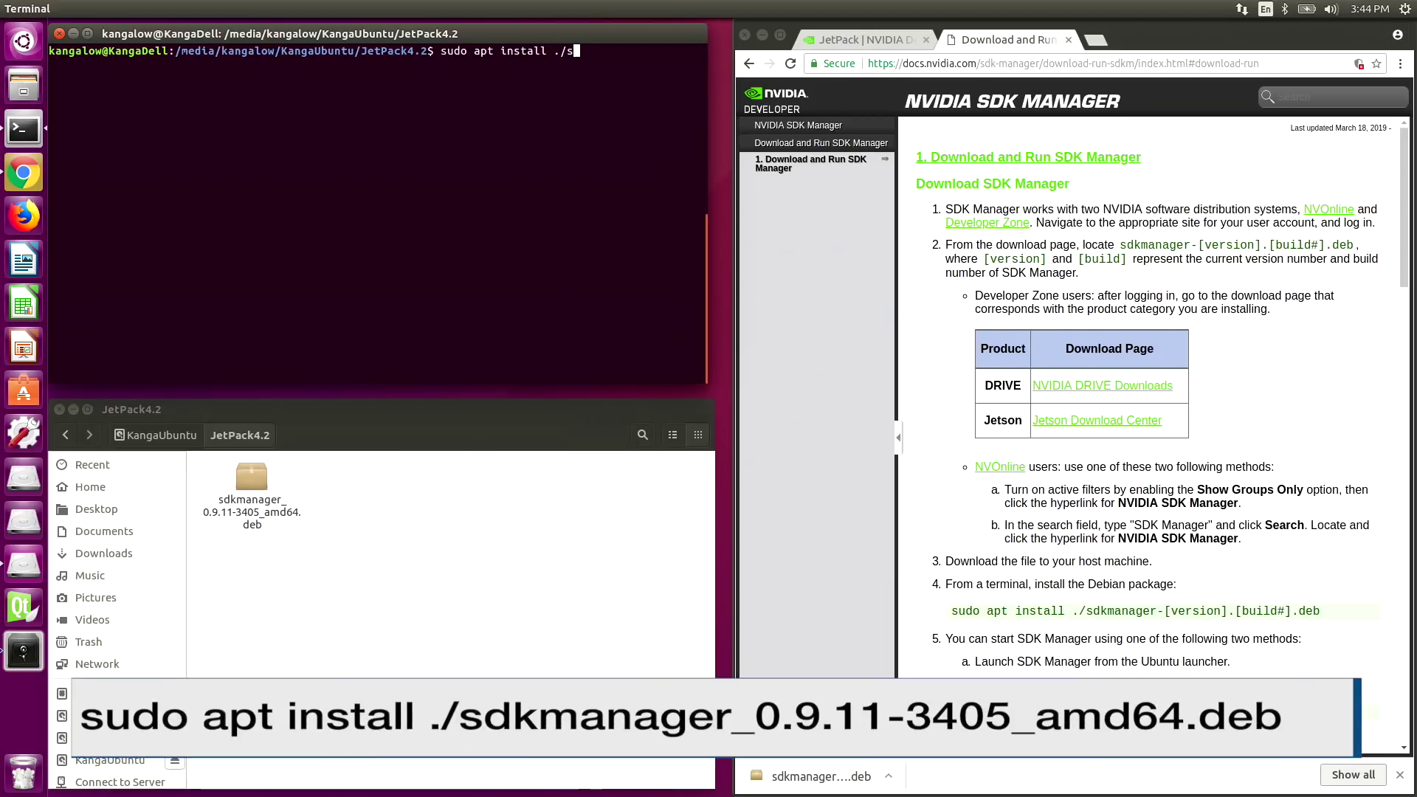
pyautogui.press('Tab')
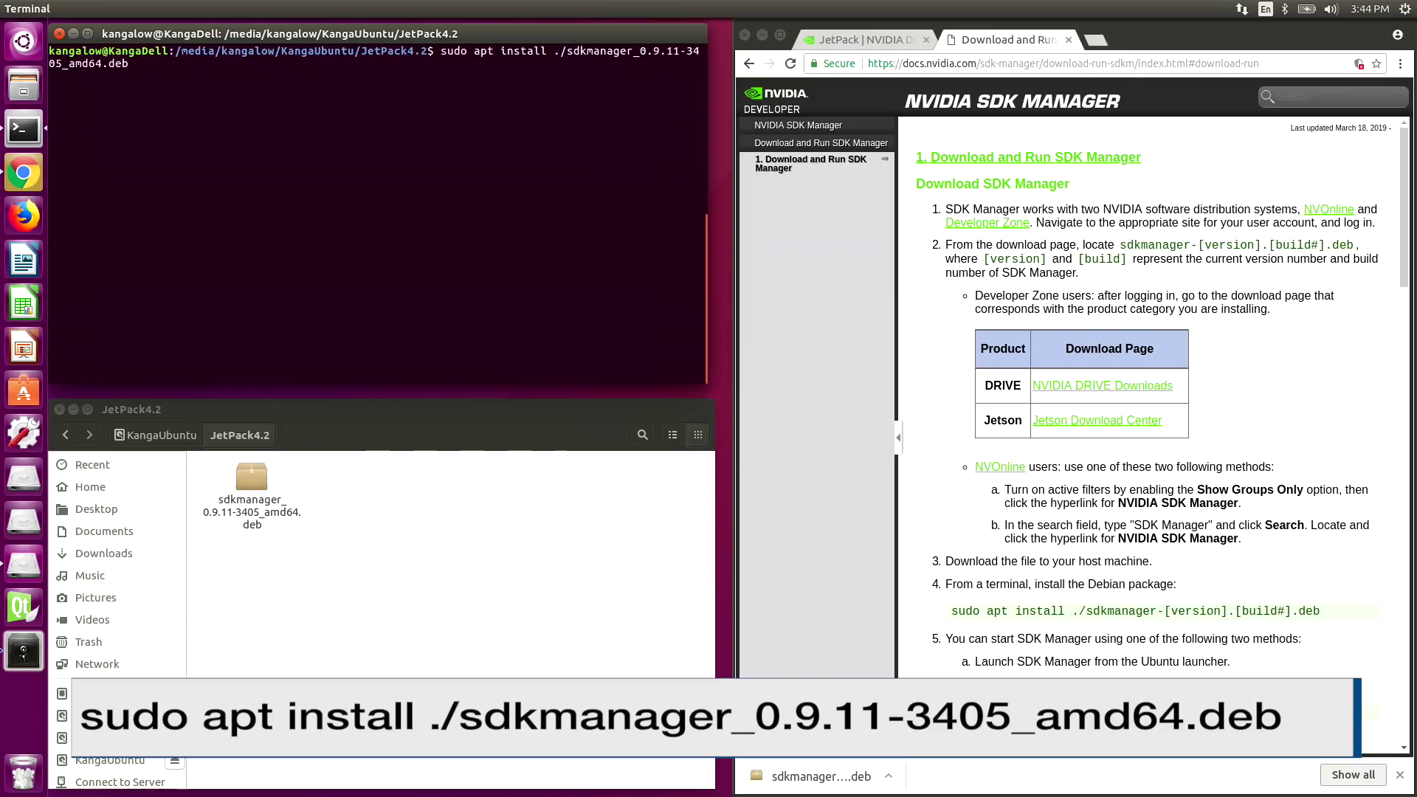
pyautogui.press('Return')
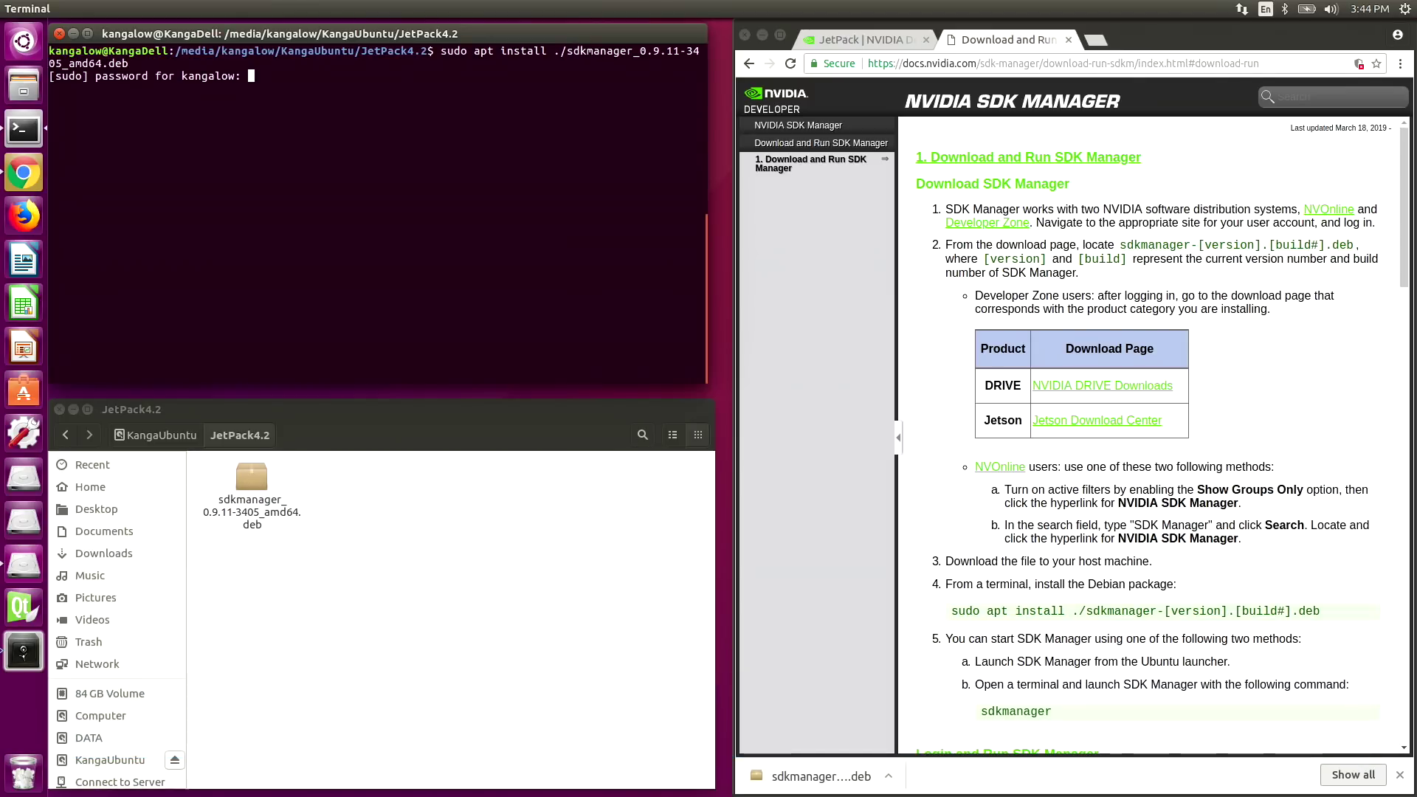
pyautogui.press('Return')
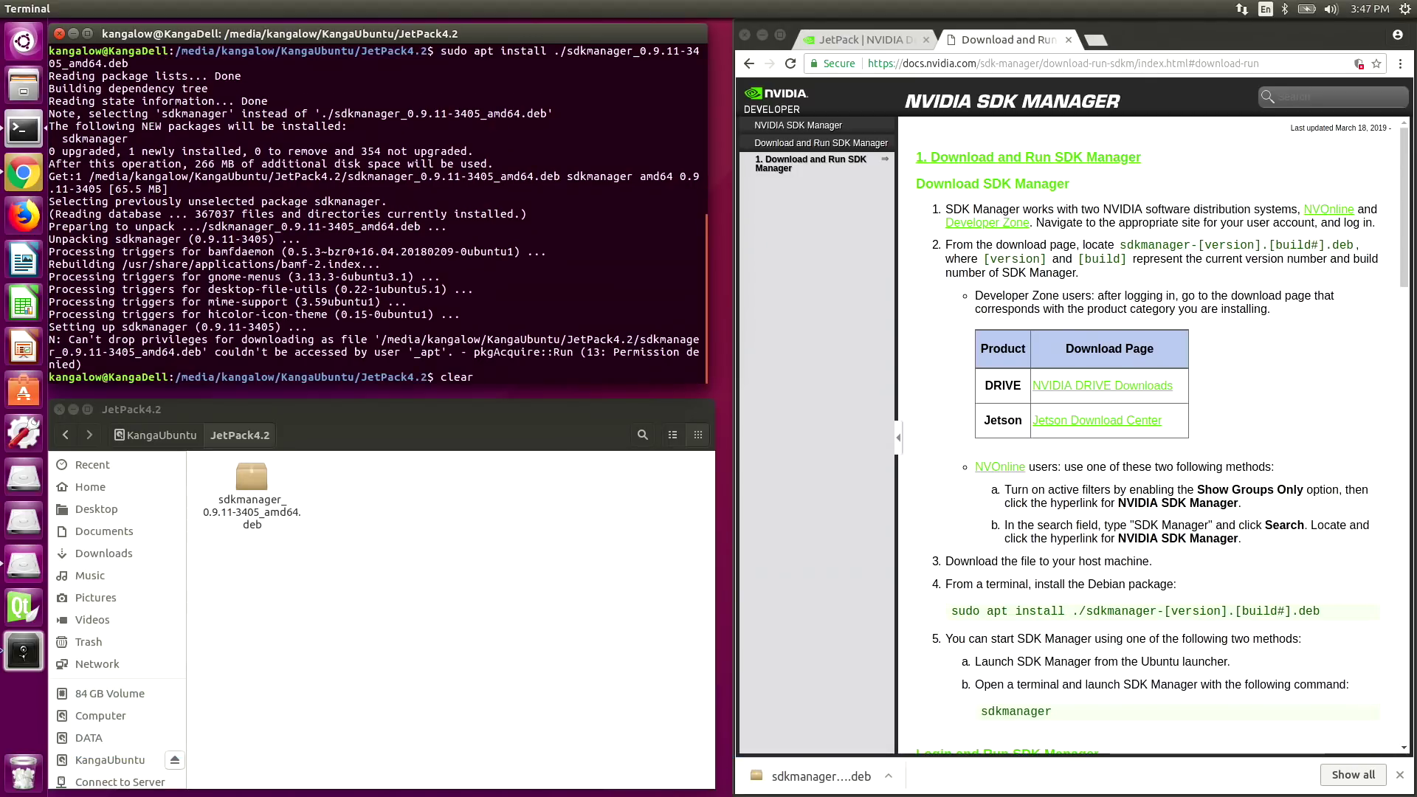
pyautogui.hotkey('ctrl', 'l')
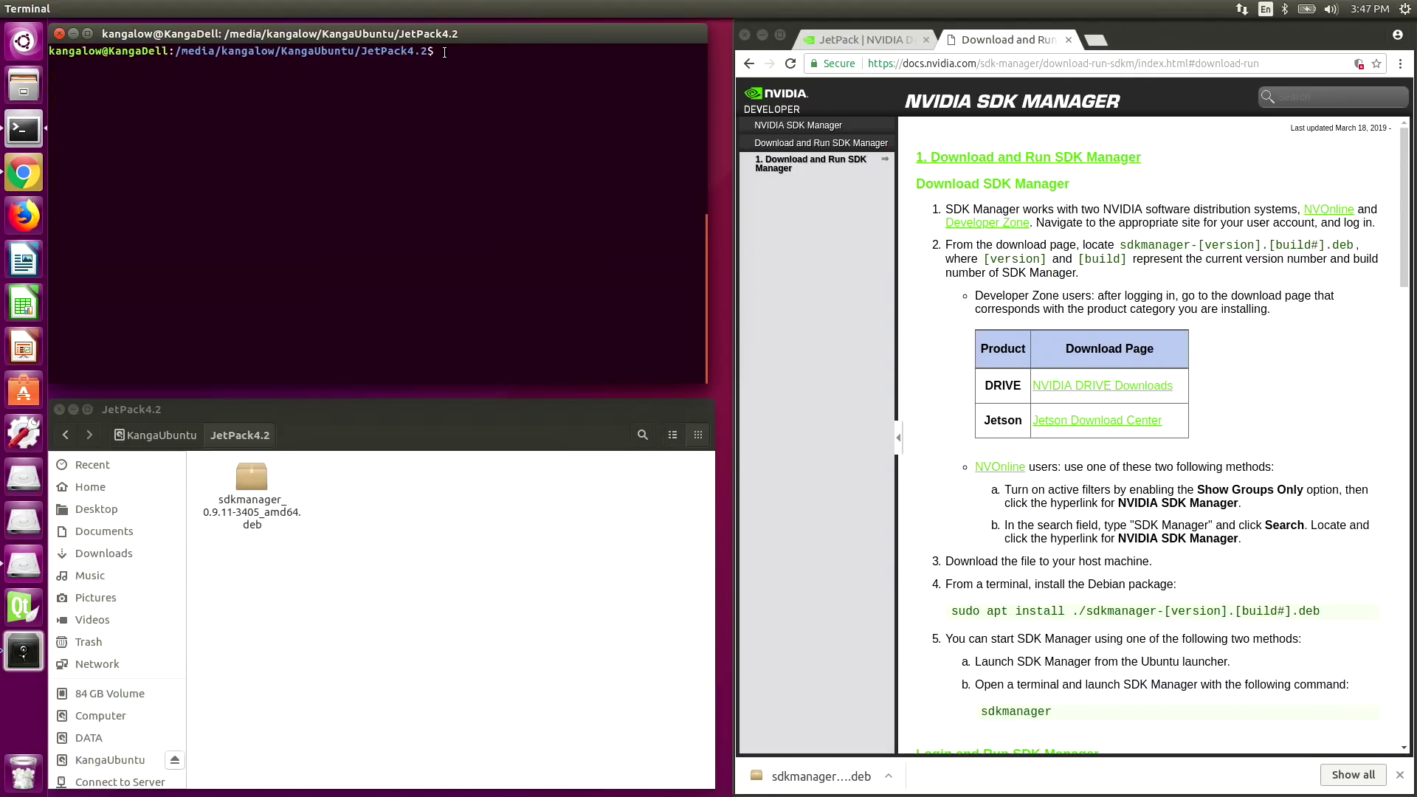
pyautogui.write('sdk')
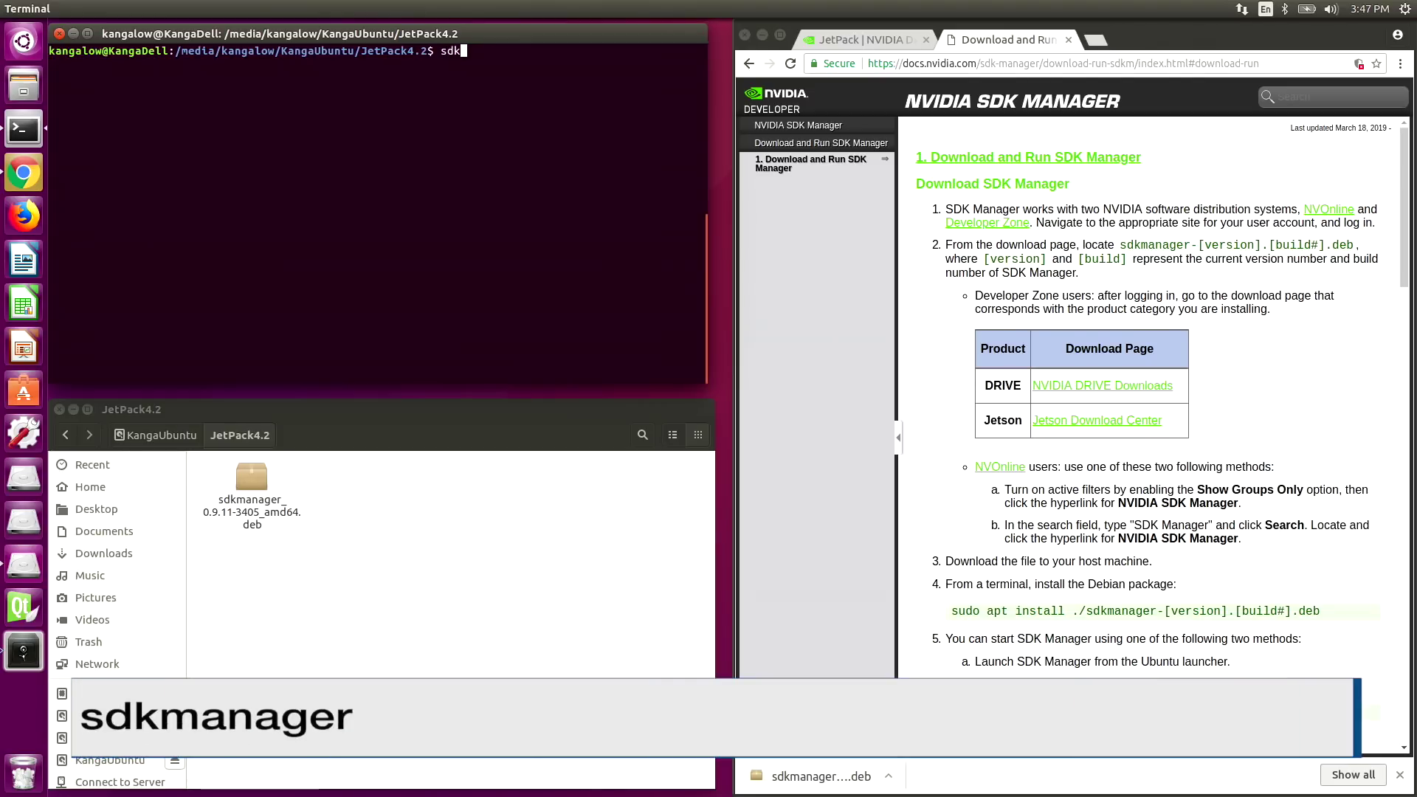
pyautogui.write('manager')
# - Launch SDK Manager, log in with the developer account e-mail and password, and enable usage data collection
pyautogui.press('Return')
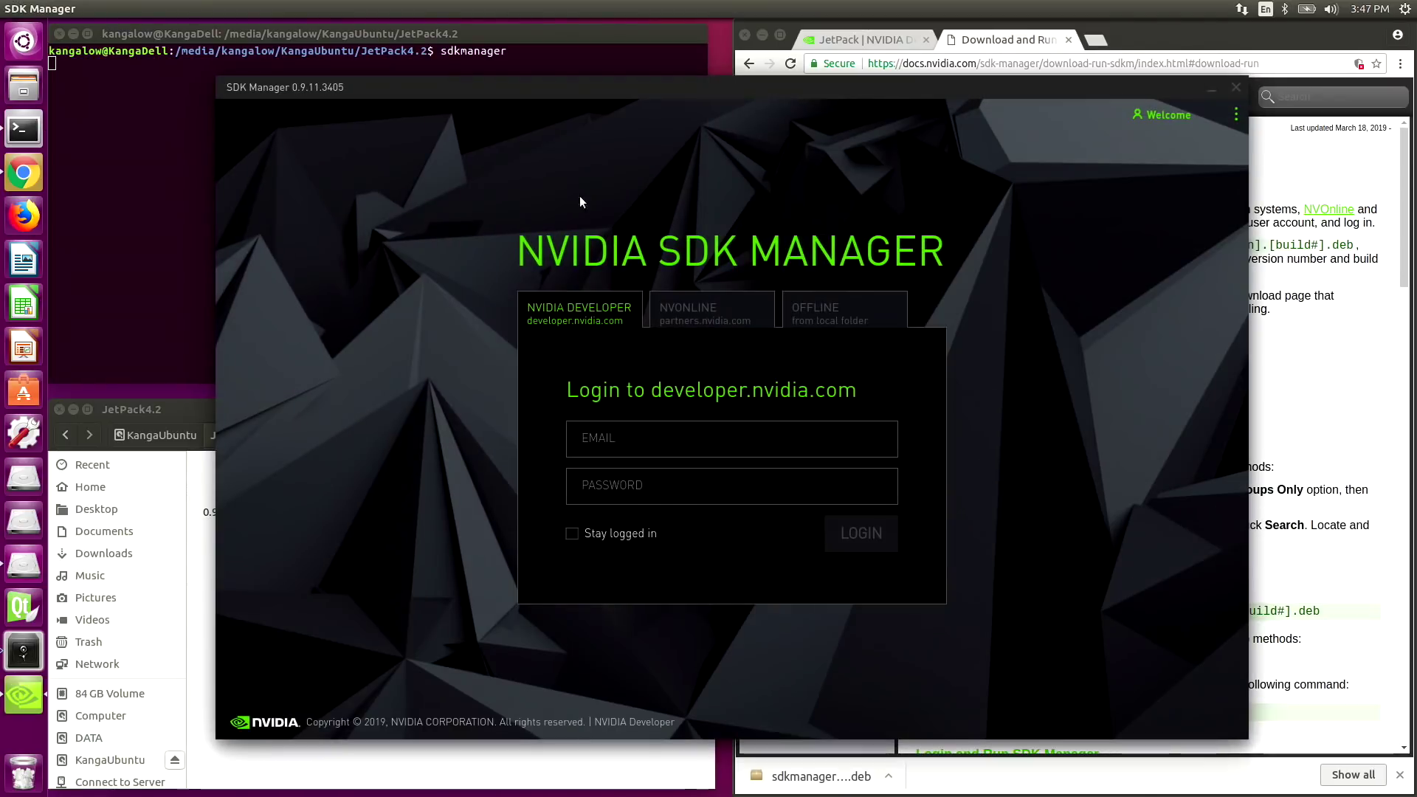
pyautogui.click(666, 432)
pyautogui.hotkey('ctrl', 'v')
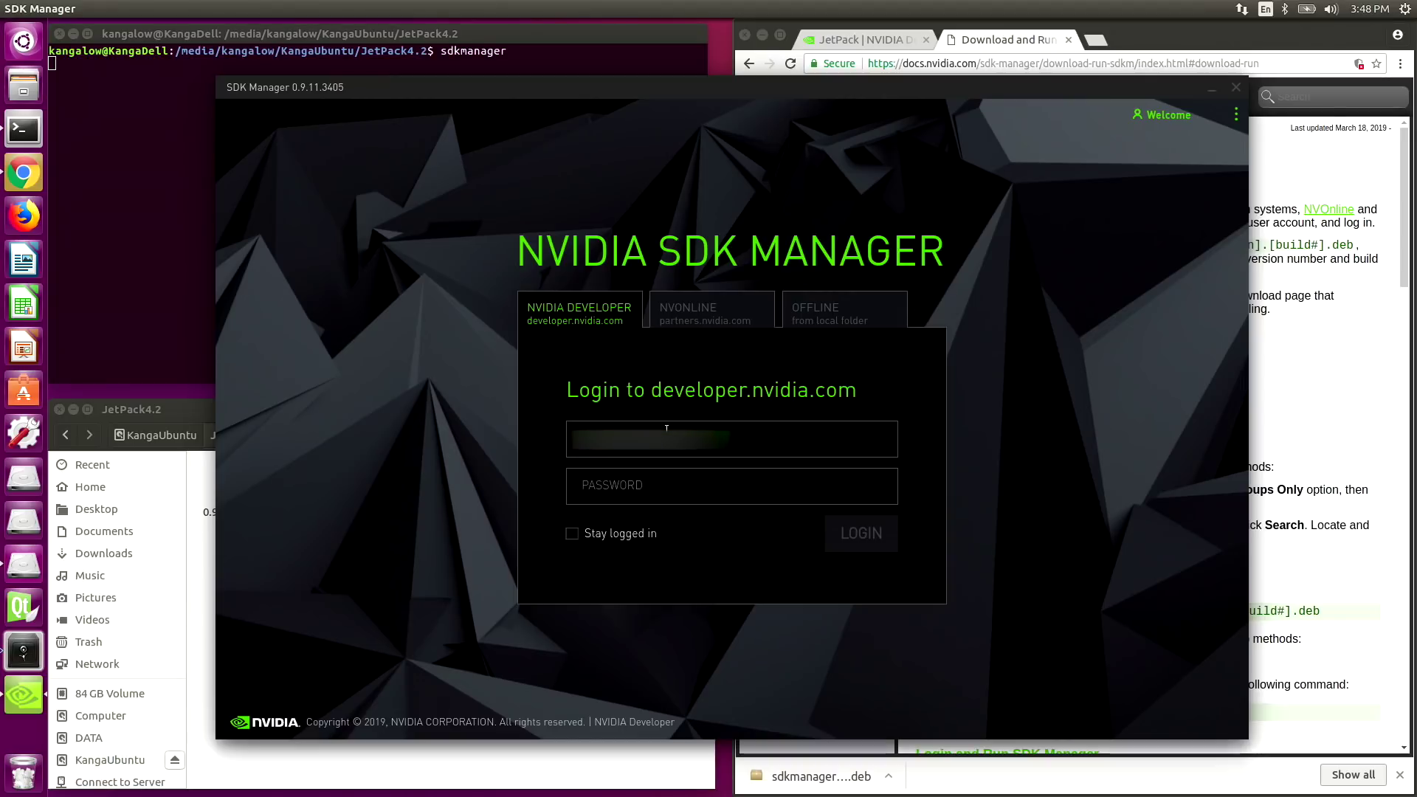
pyautogui.press('Tab')
pyautogui.write('•••••')
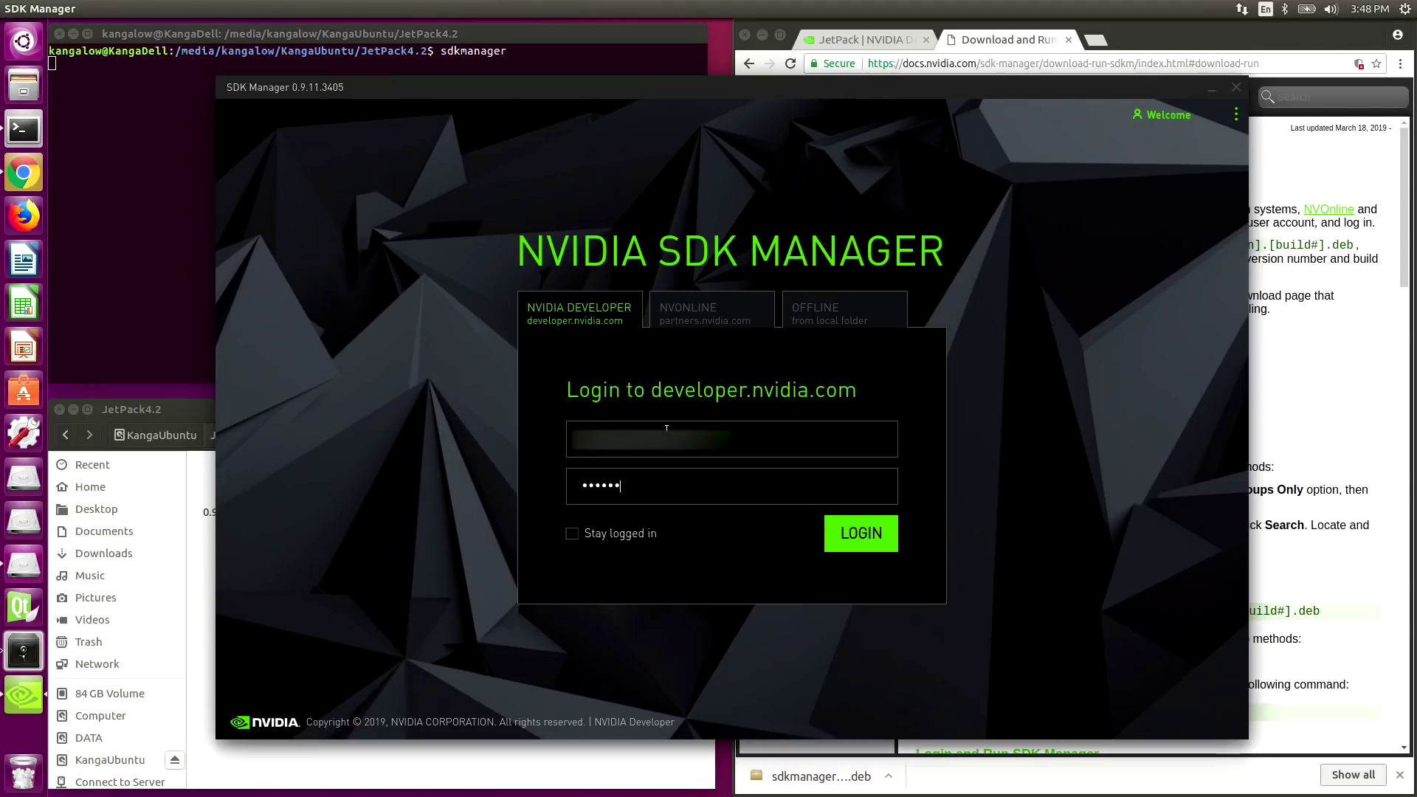
pyautogui.write('••')
pyautogui.click(868, 543)
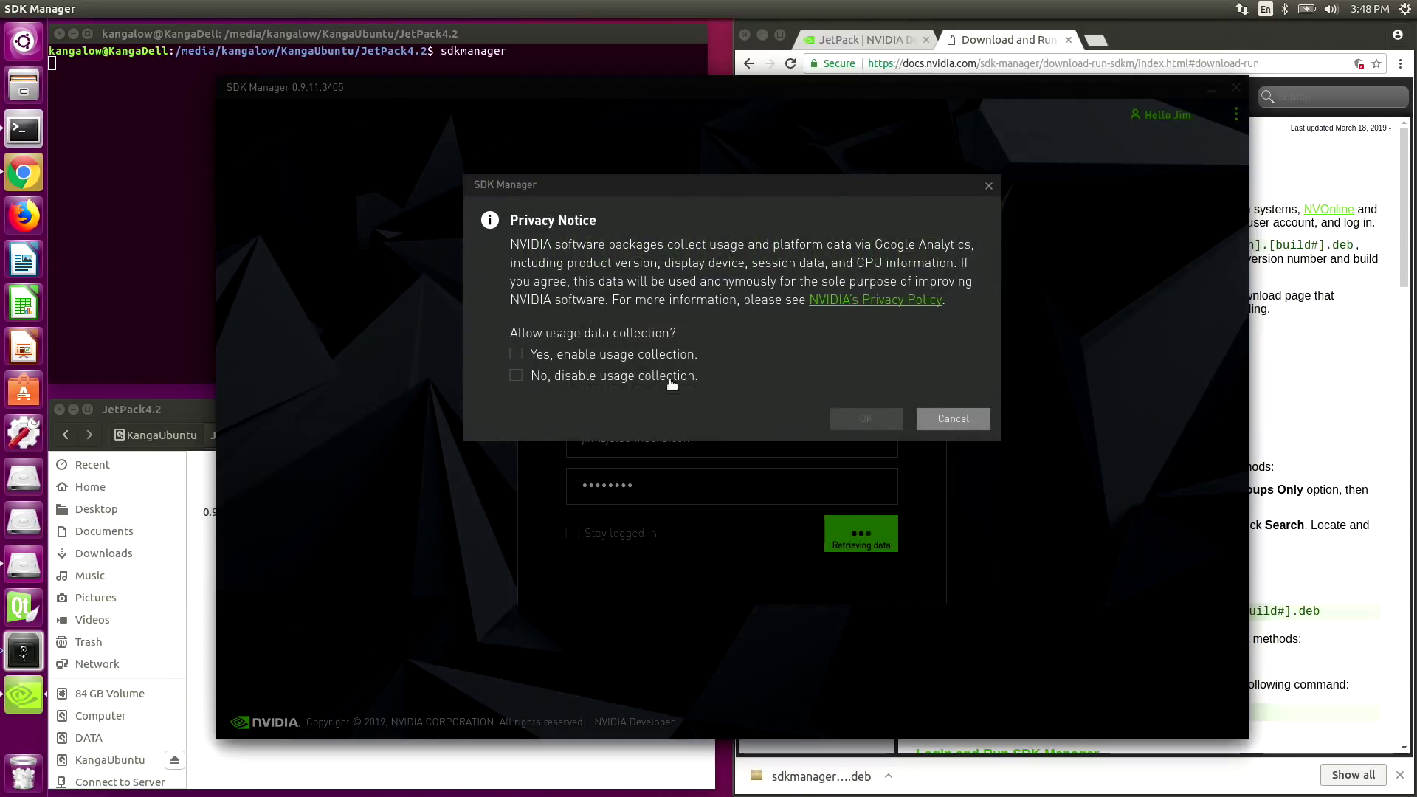
pyautogui.click(515, 355)
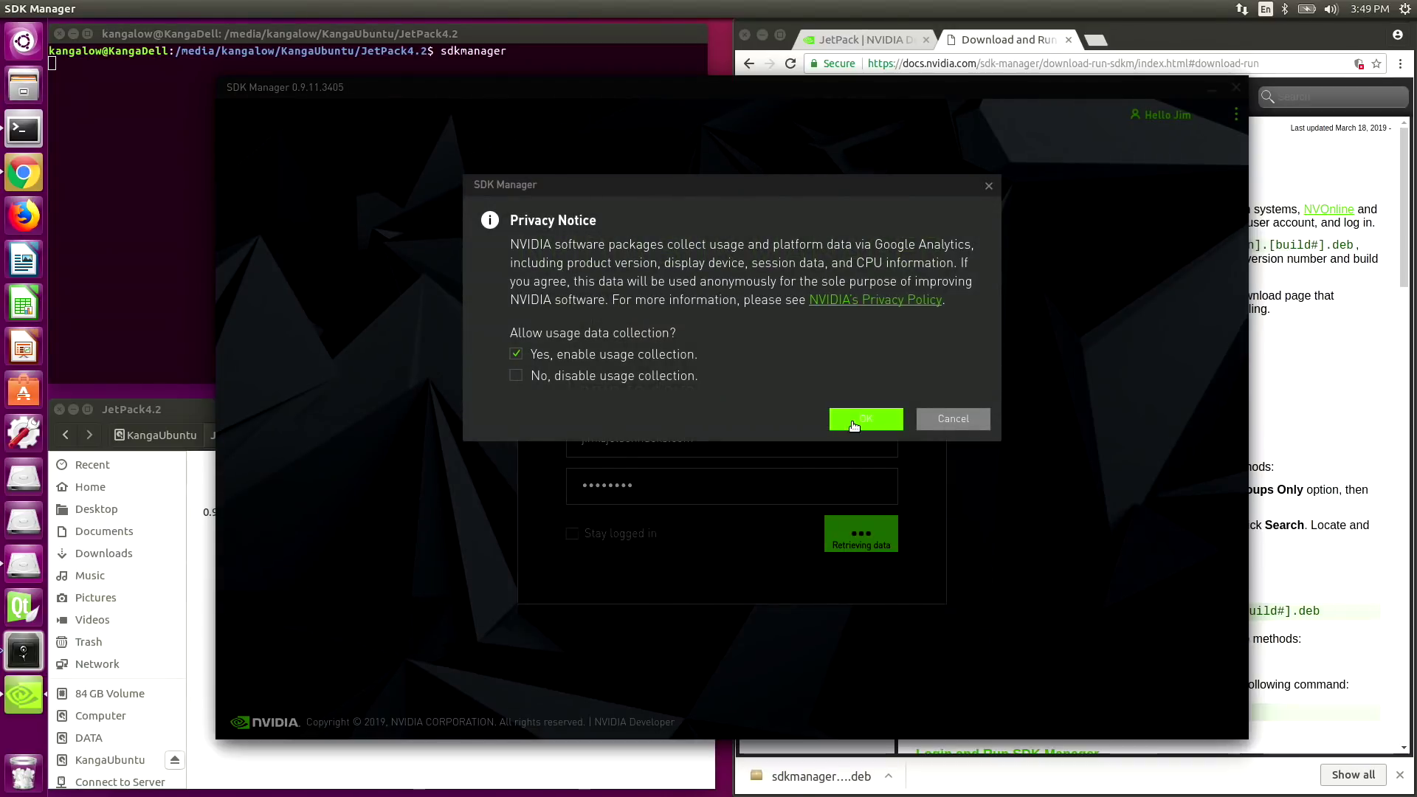
pyautogui.click(852, 420)
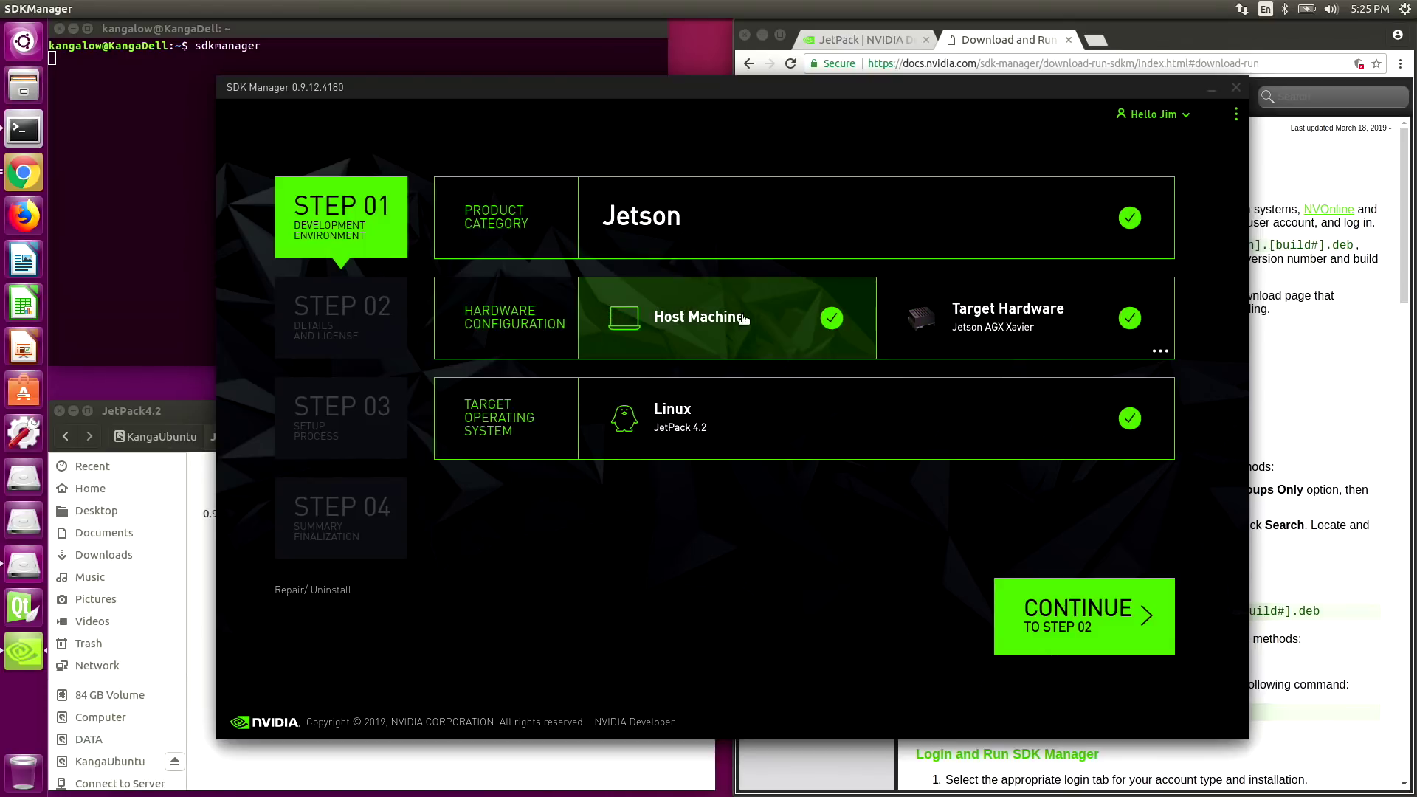
# - Replace Jetson AGX Xavier with Jetson TX2 as the target hardware and continue to Step 02
pyautogui.click(992, 321)
pyautogui.click(990, 321)
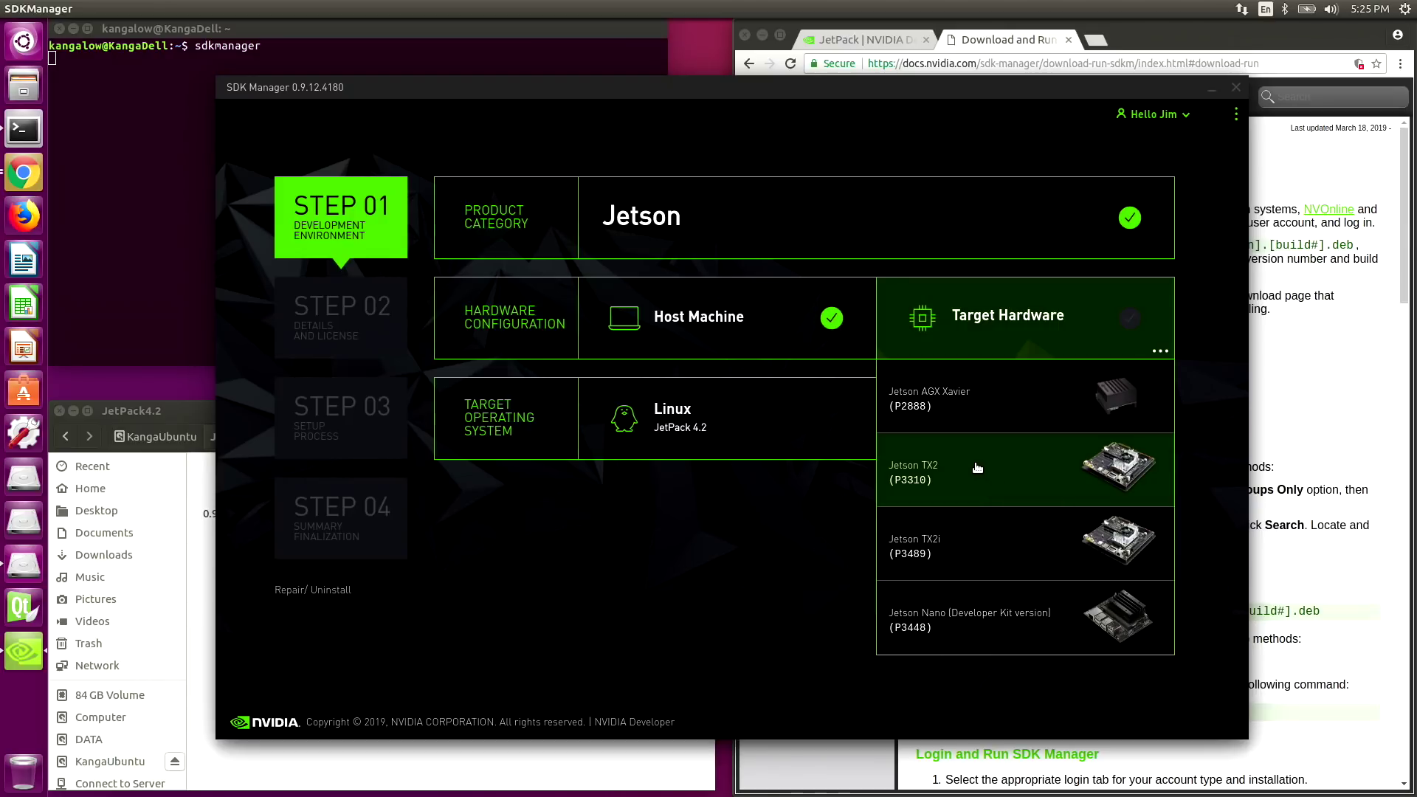
pyautogui.click(985, 478)
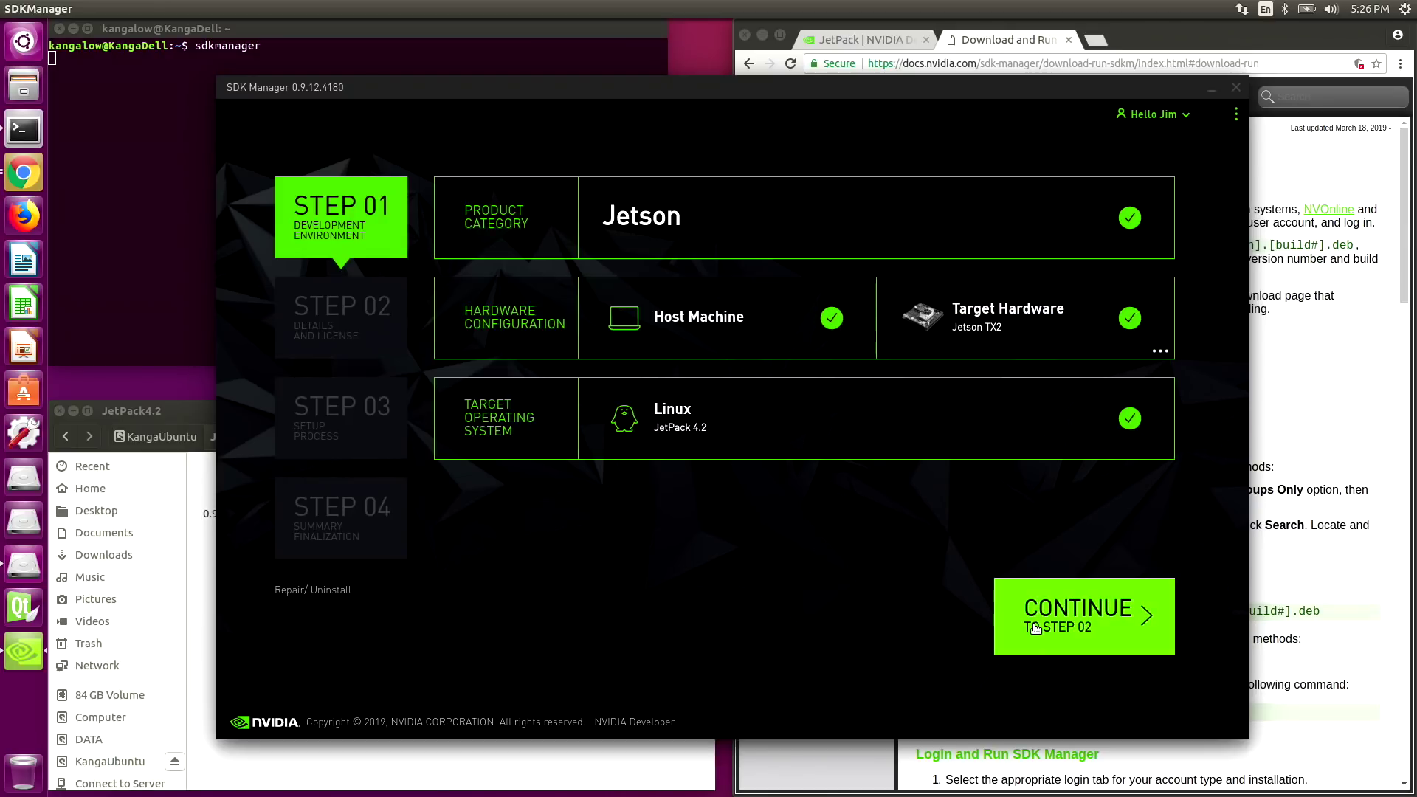
pyautogui.click(1035, 627)
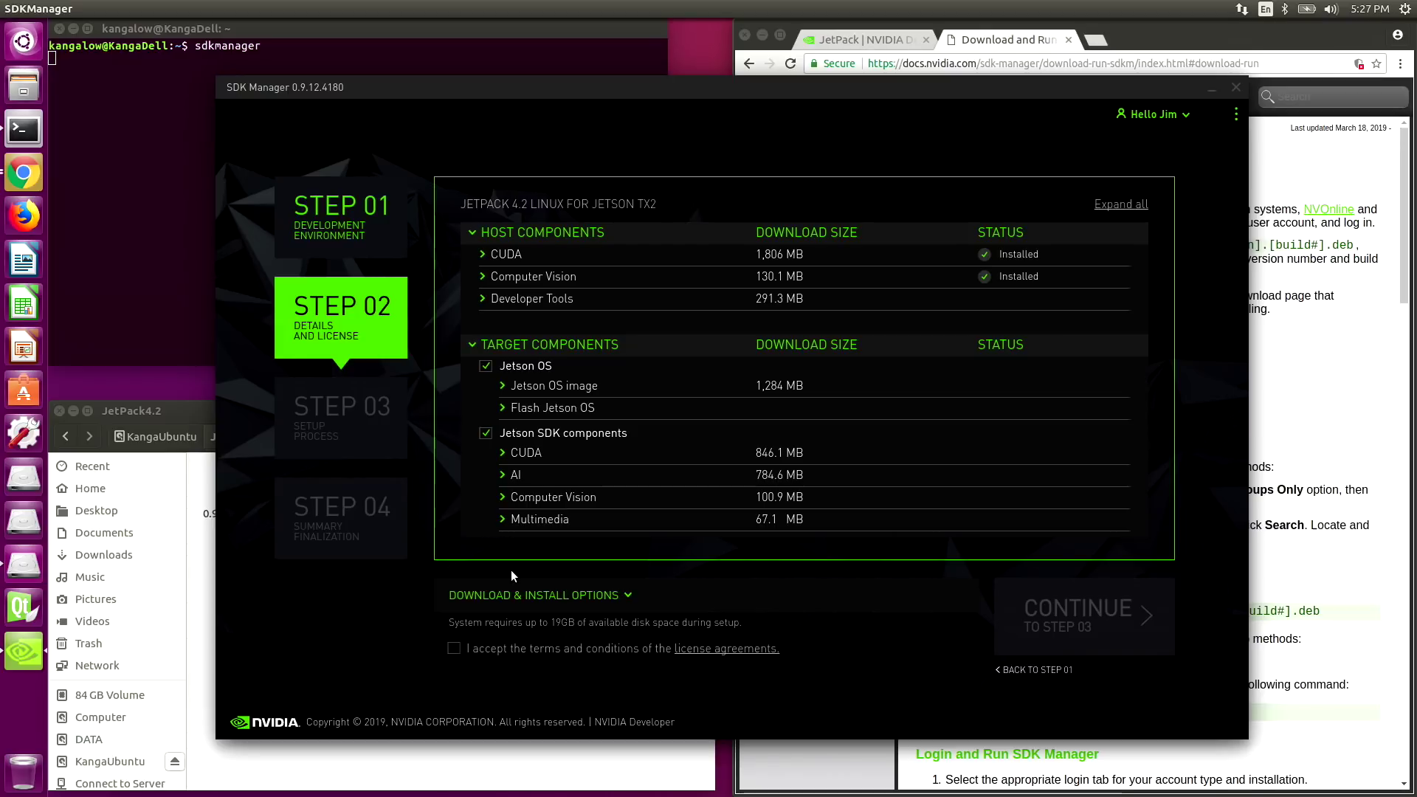
# - Create a sdkm_downloads folder in JetPack4.2 and set it as the download folder
pyautogui.click(482, 596)
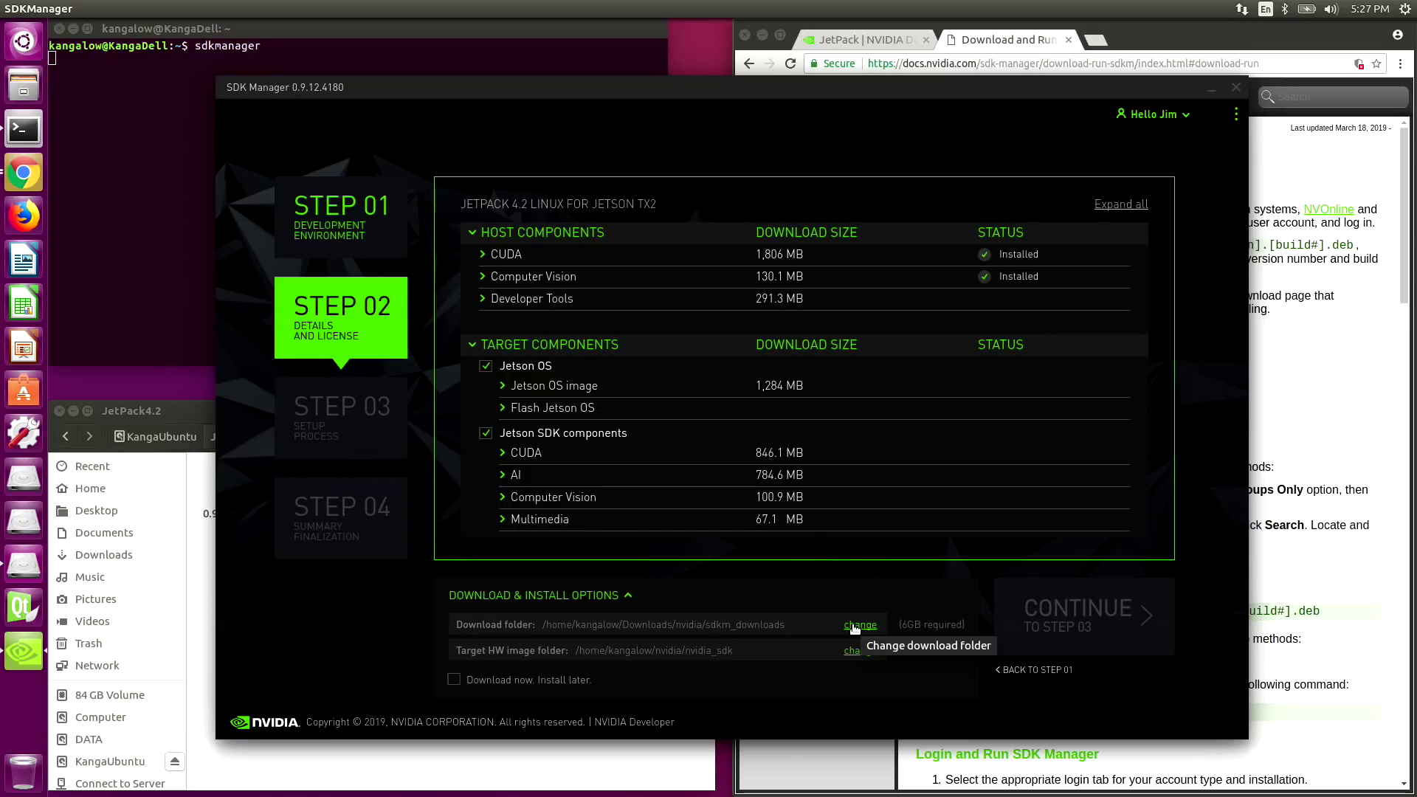
pyautogui.click(856, 625)
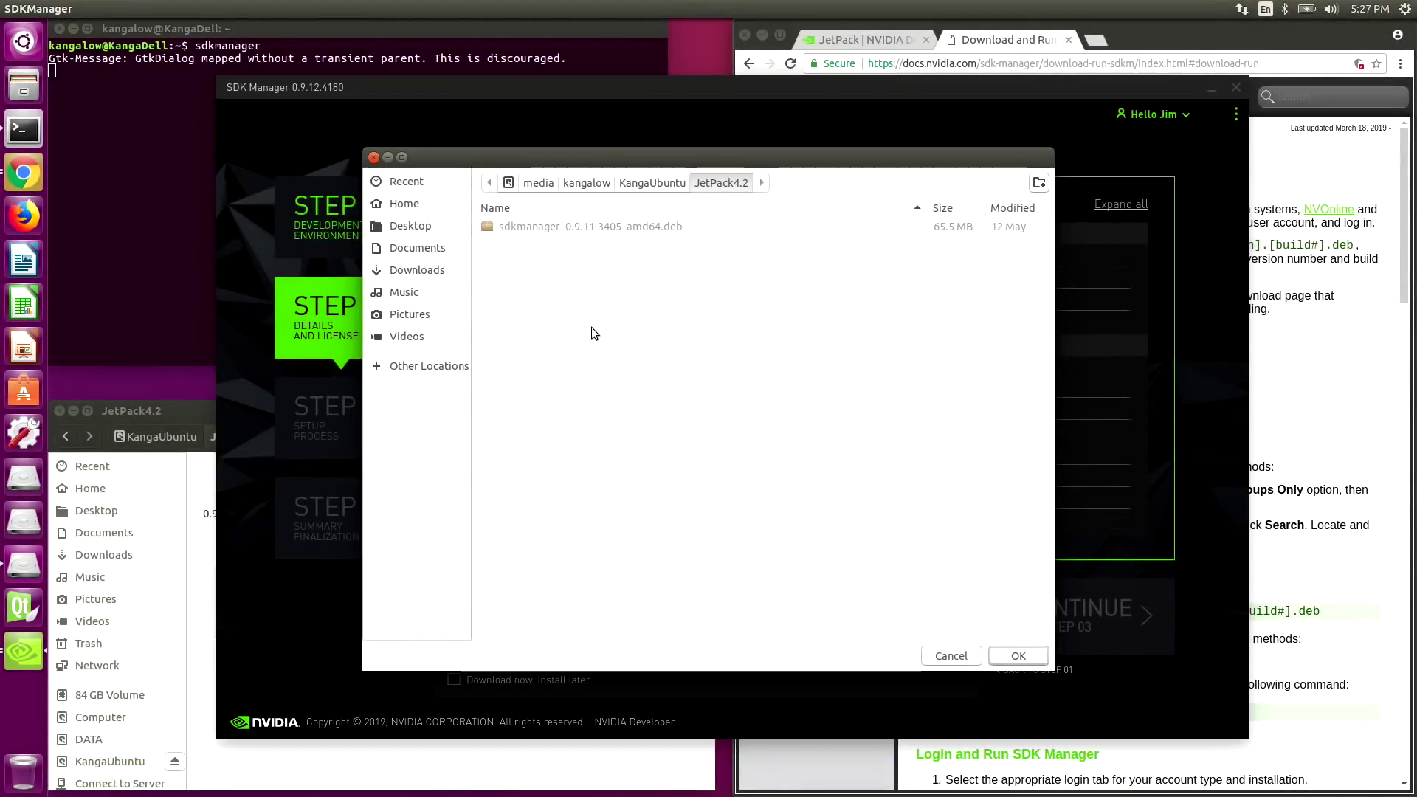
pyautogui.click(196, 576)
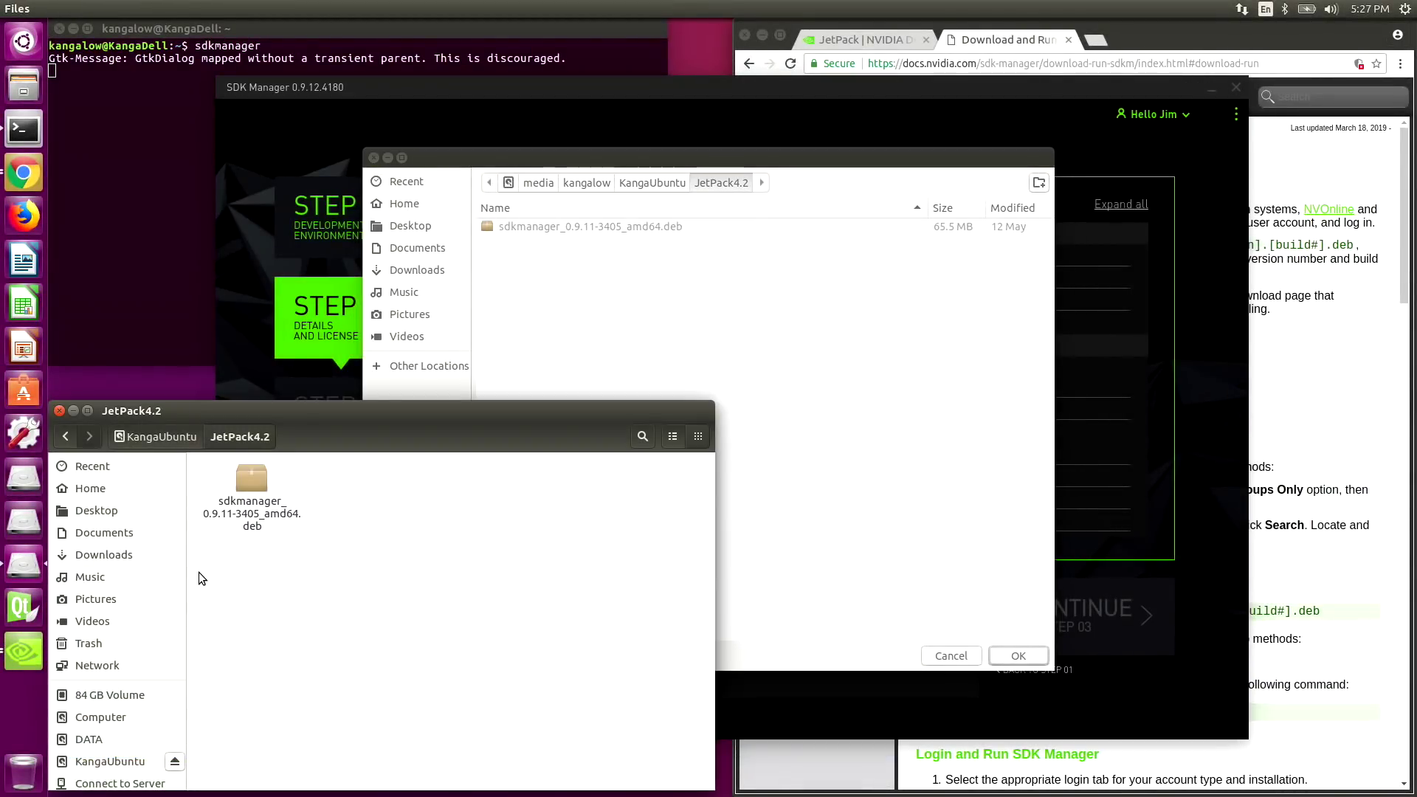
pyautogui.rightClick(218, 568)
pyautogui.click(236, 574)
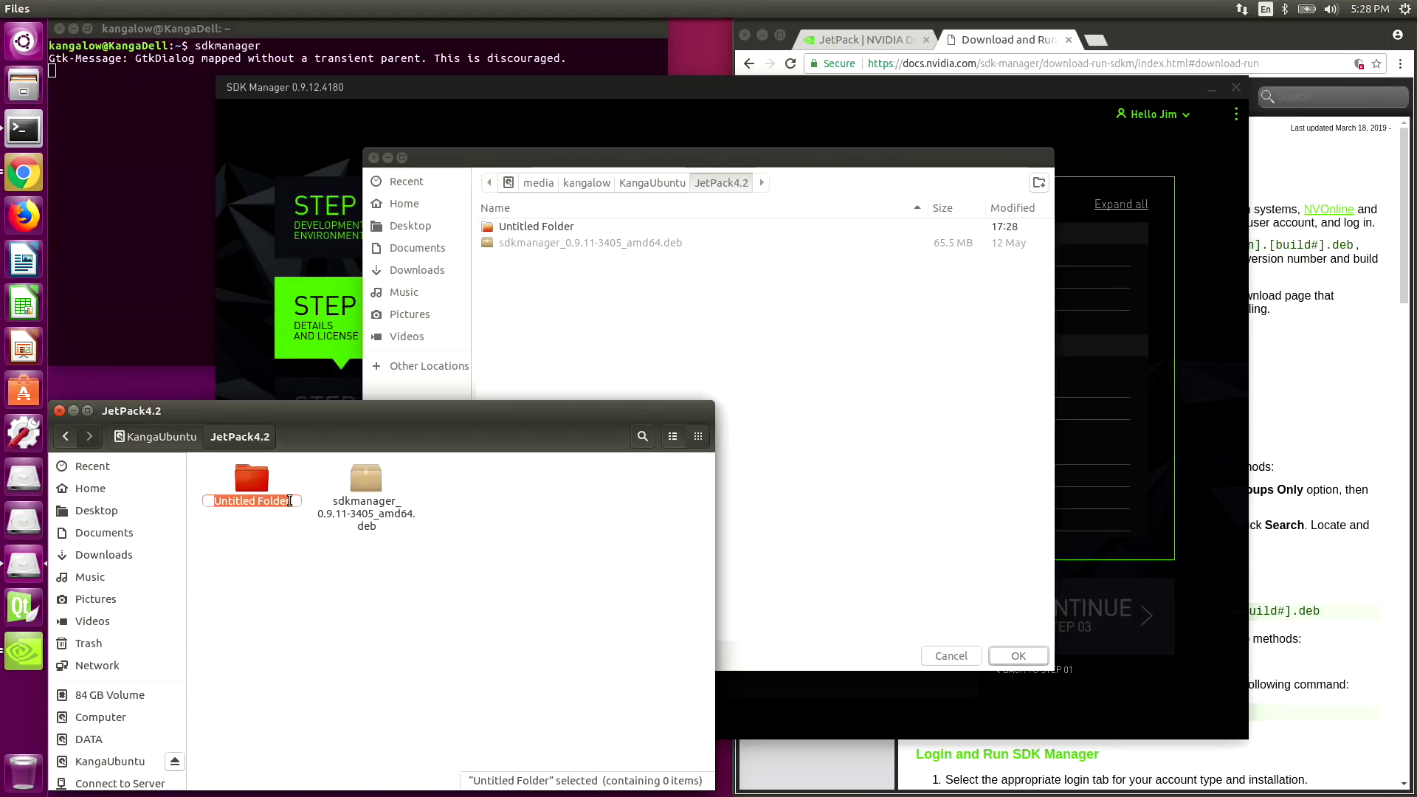
pyautogui.write('sdkm_downloads')
pyautogui.press('Return')
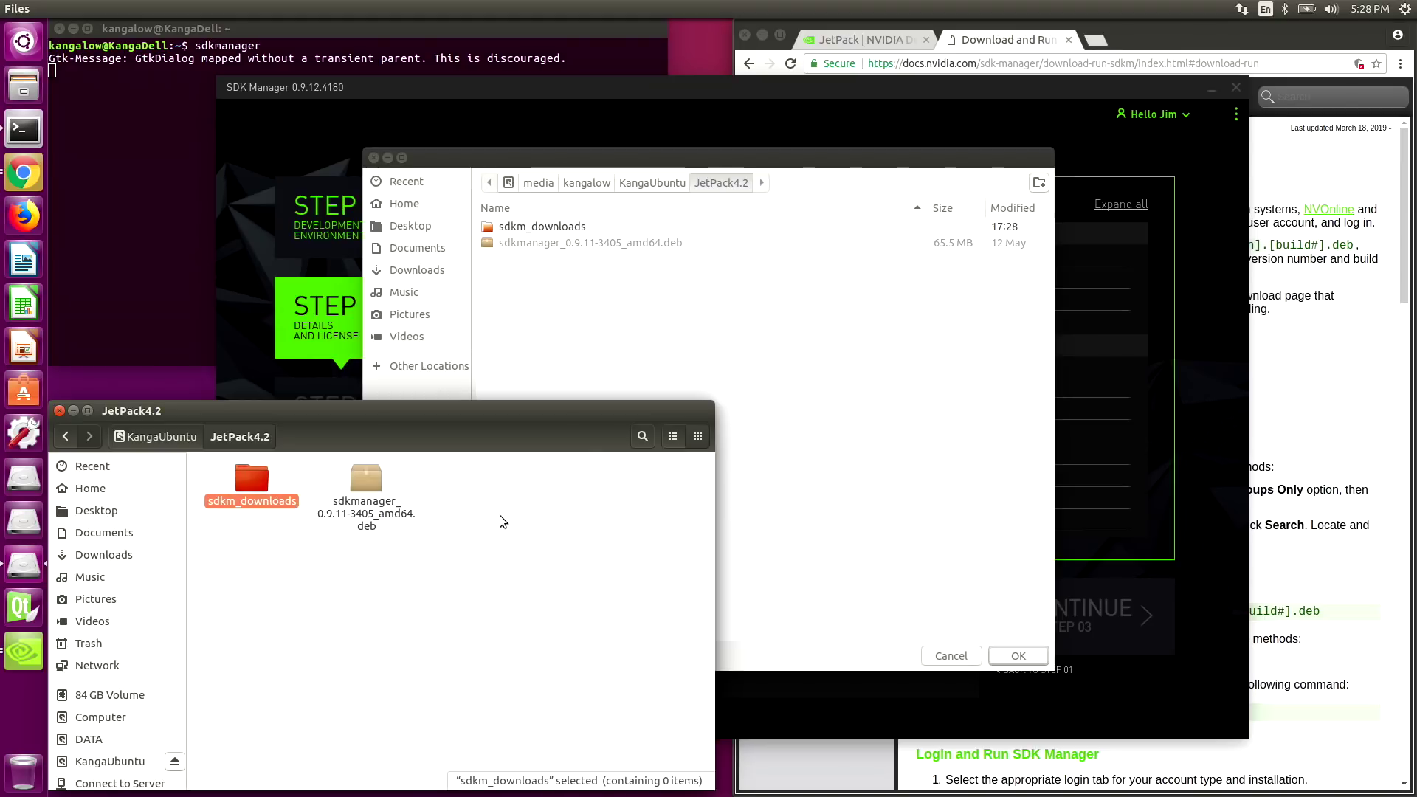
pyautogui.click(559, 268)
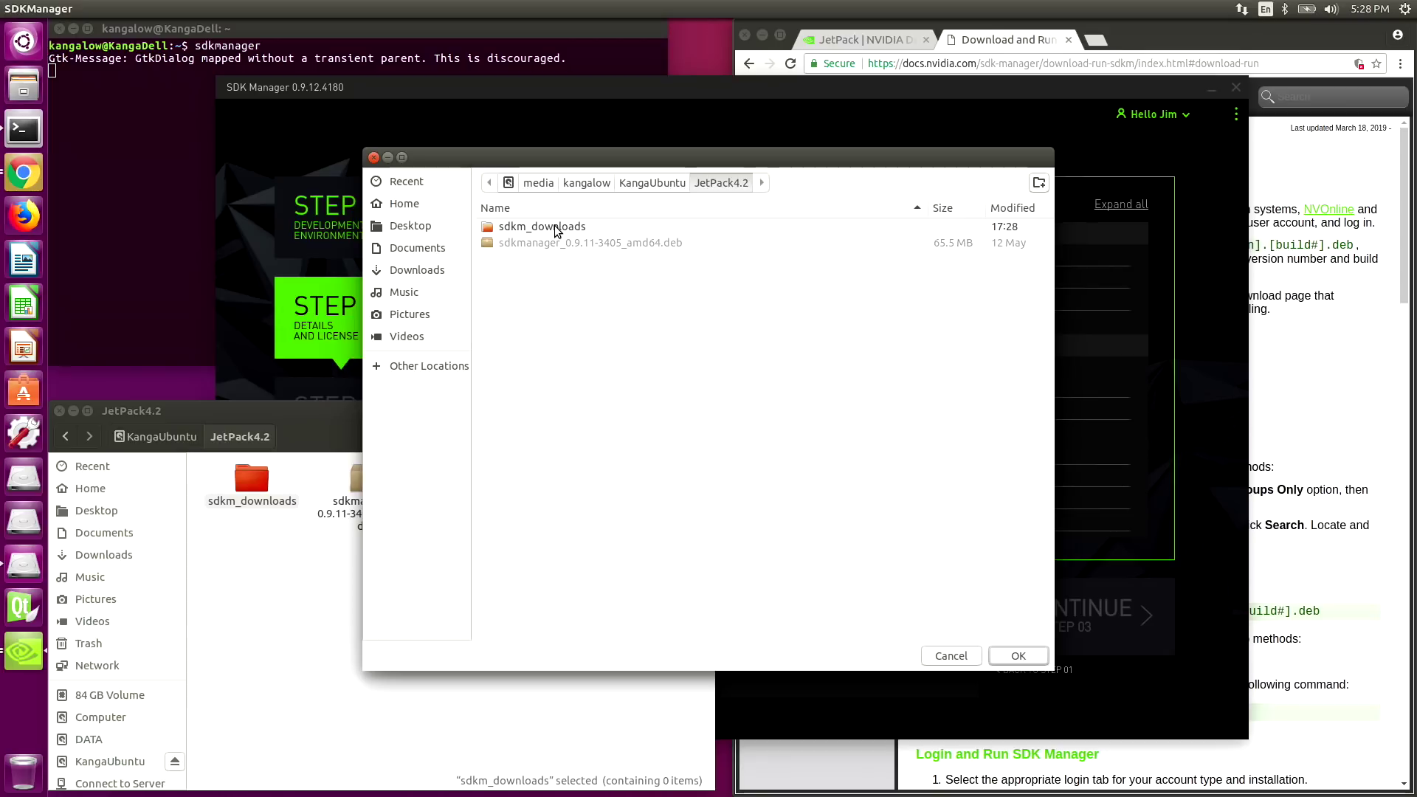
pyautogui.click(562, 228)
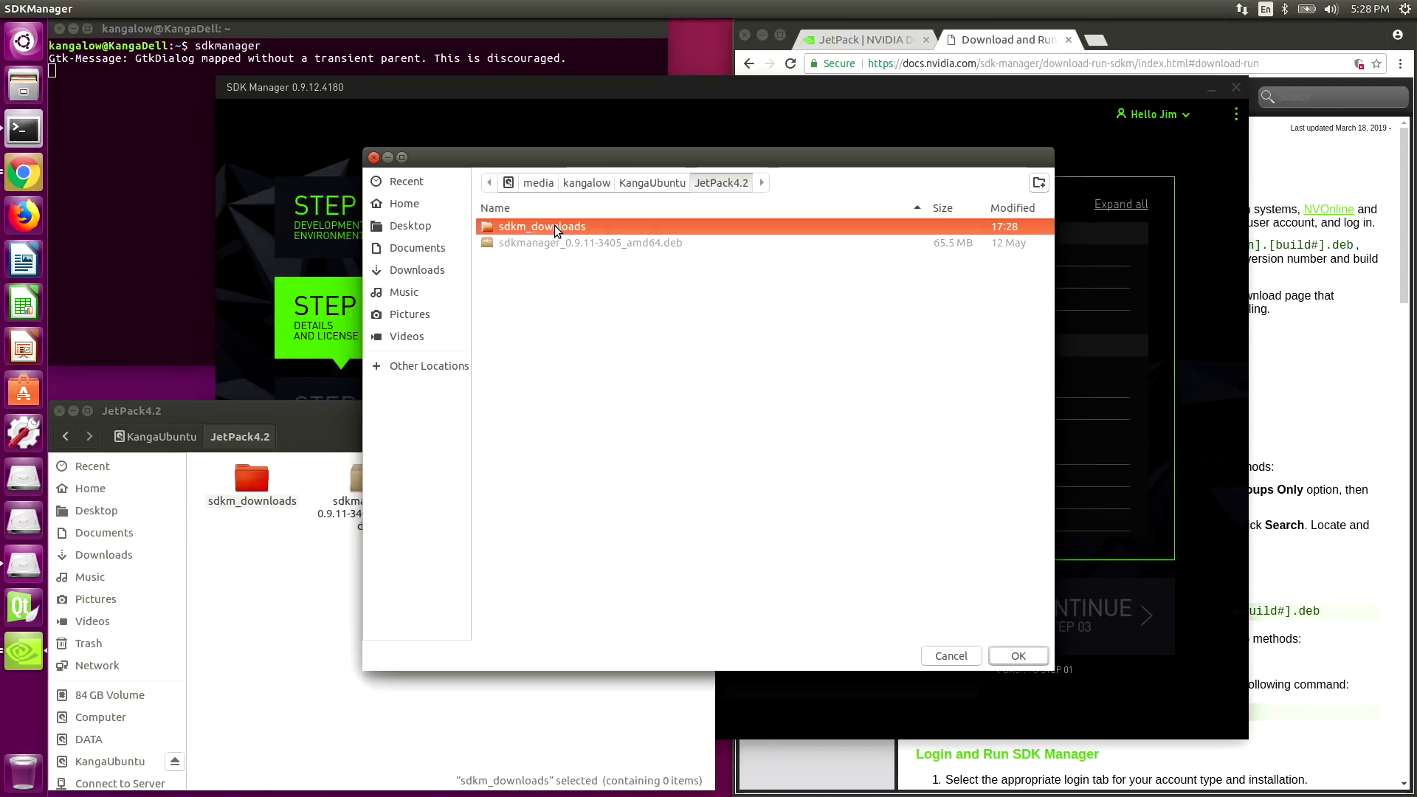
pyautogui.click(1018, 656)
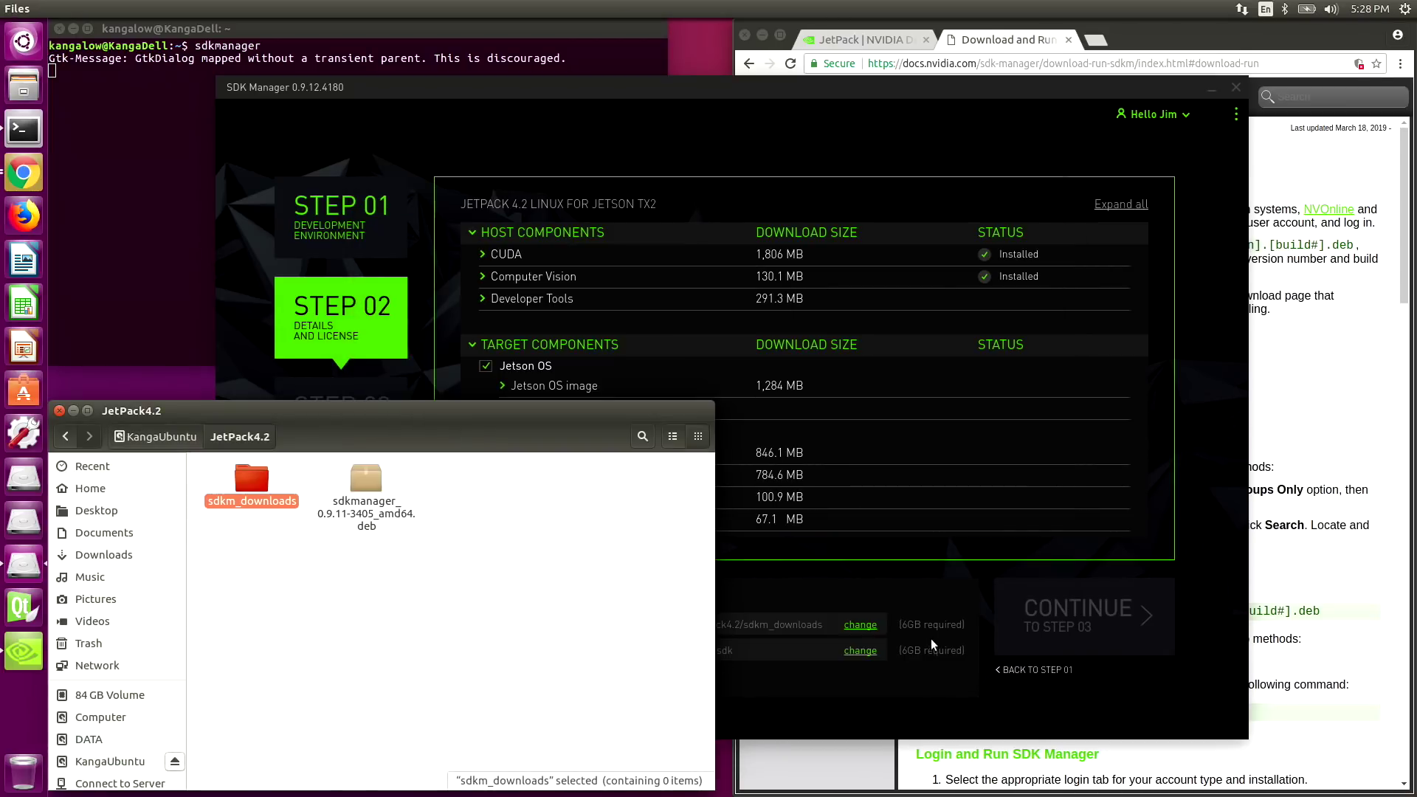
# - Create a nvidia_sdk folder in JetPack4.2 and set it as the target hardware image folder
pyautogui.click(892, 595)
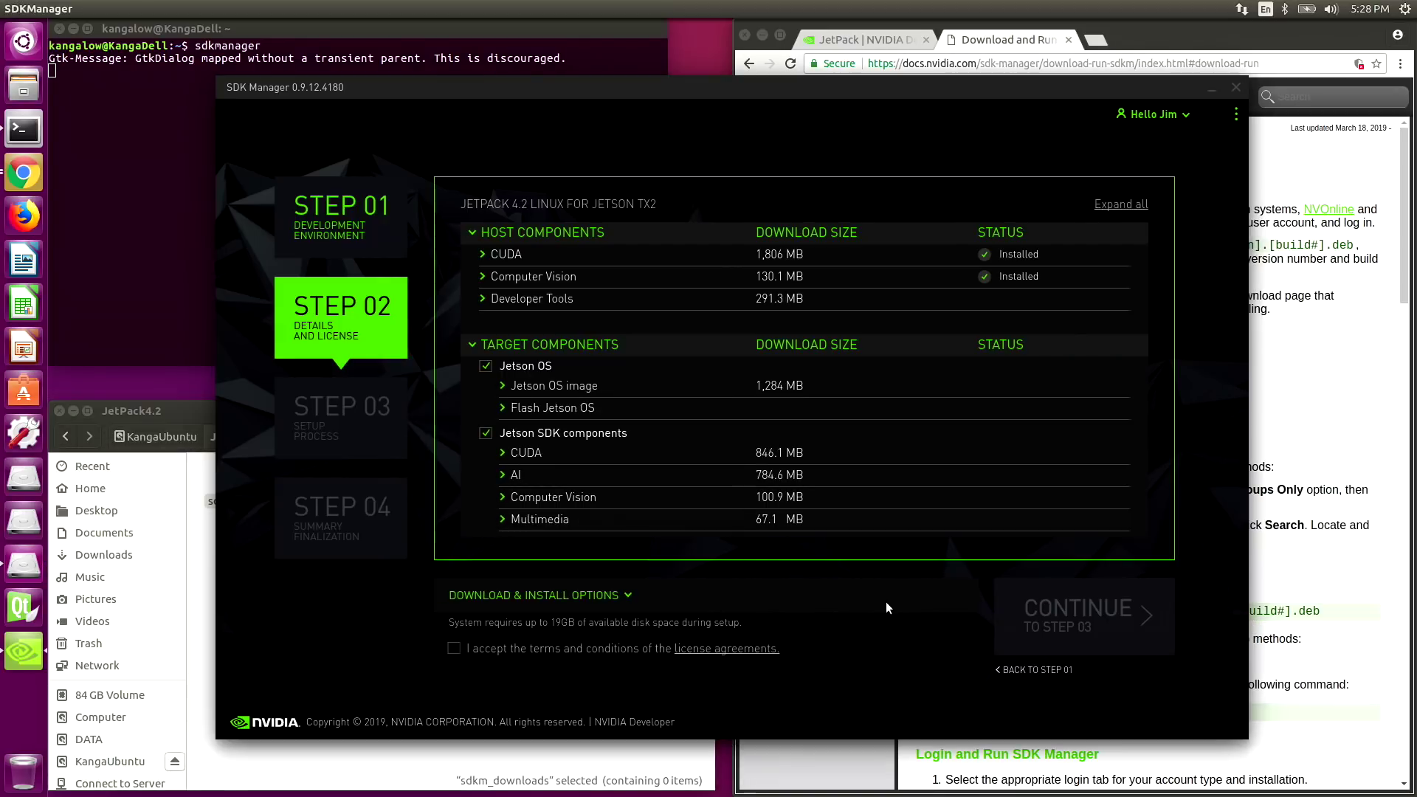
pyautogui.click(597, 589)
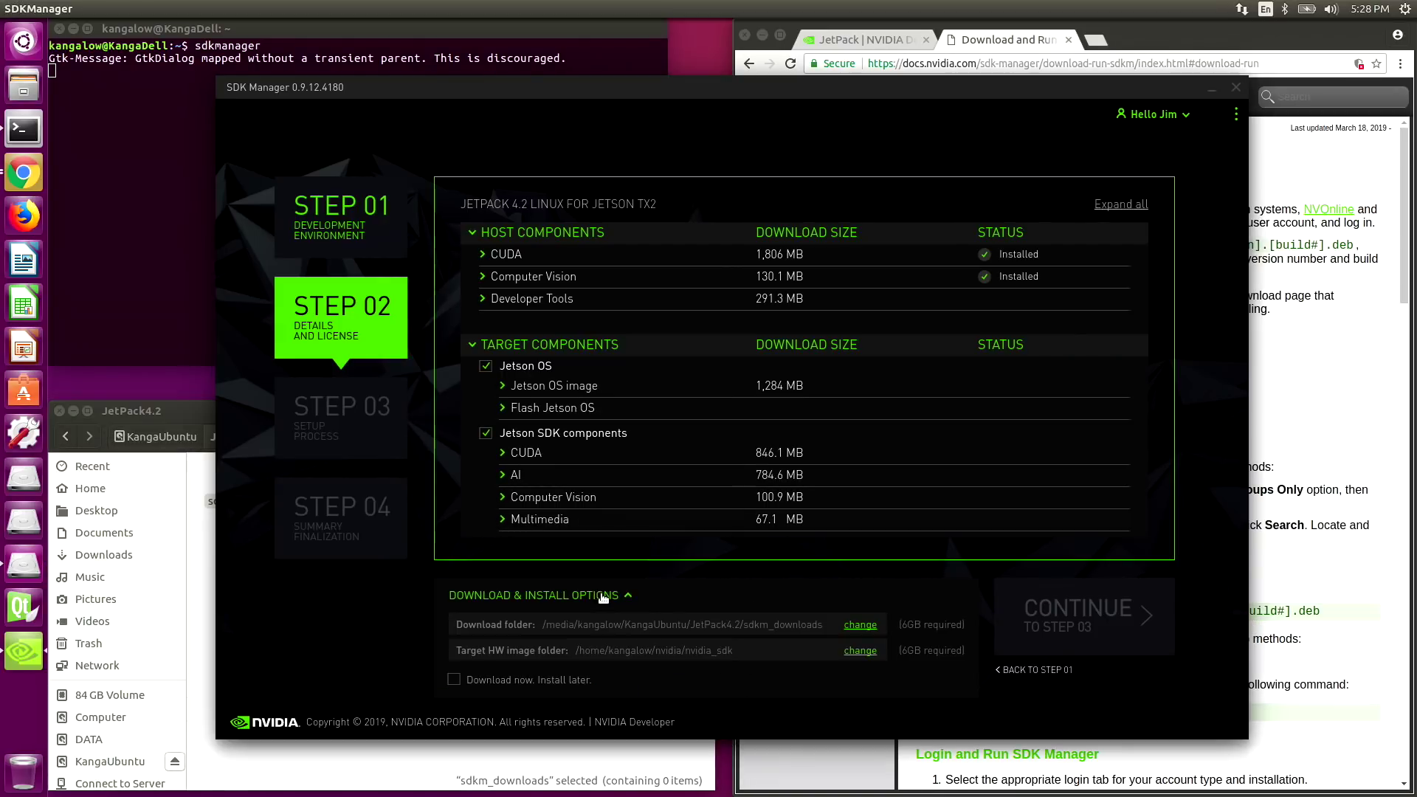
pyautogui.click(859, 650)
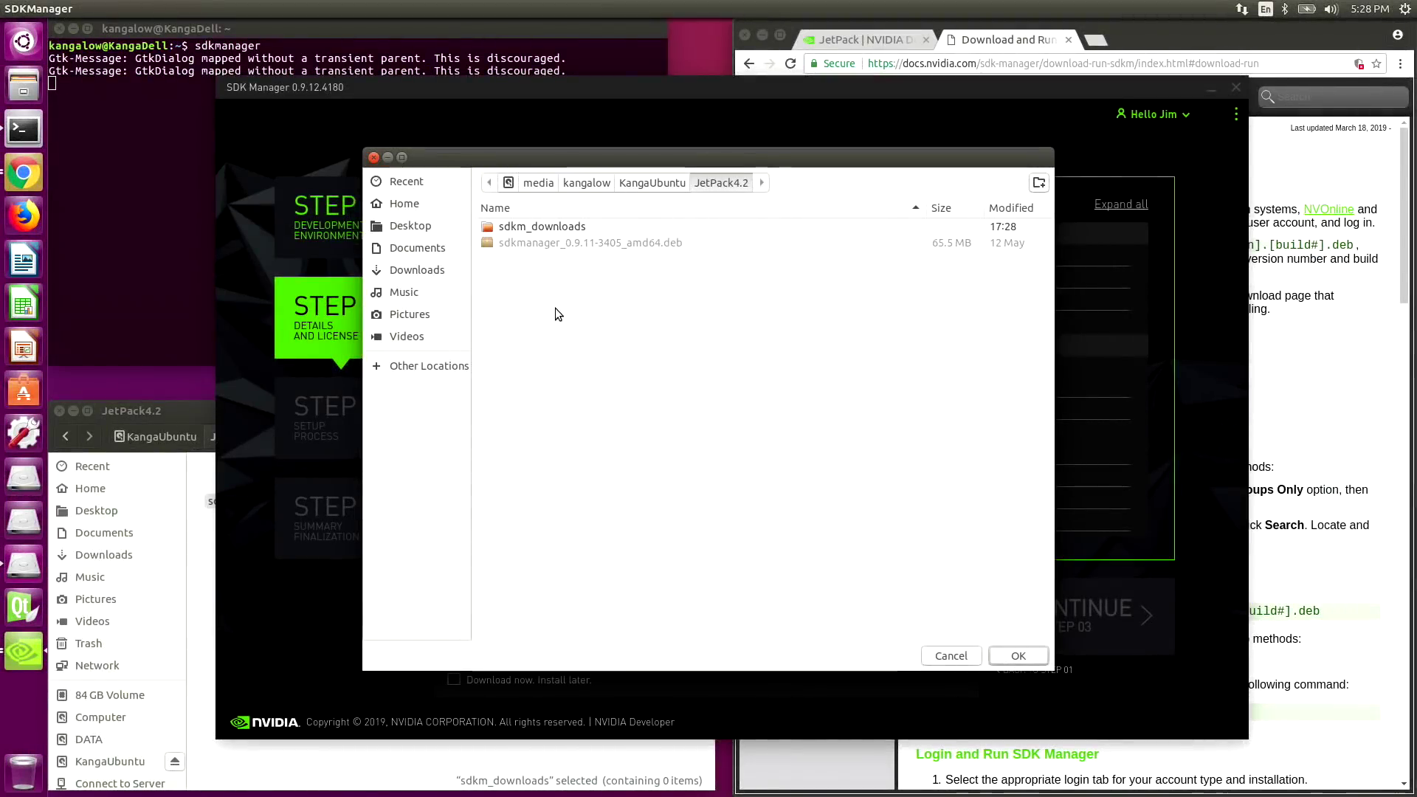
pyautogui.click(199, 538)
pyautogui.rightClick(255, 542)
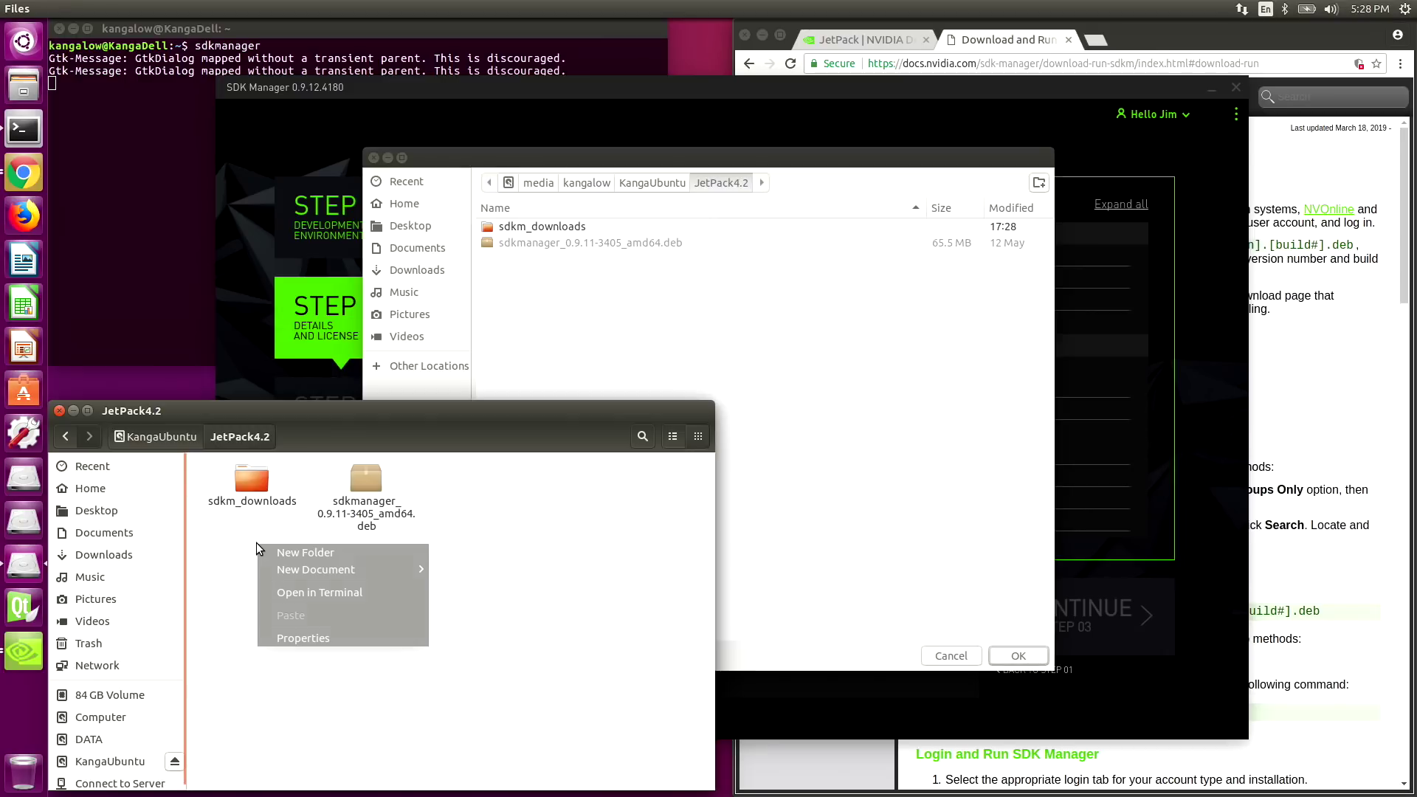
pyautogui.click(282, 547)
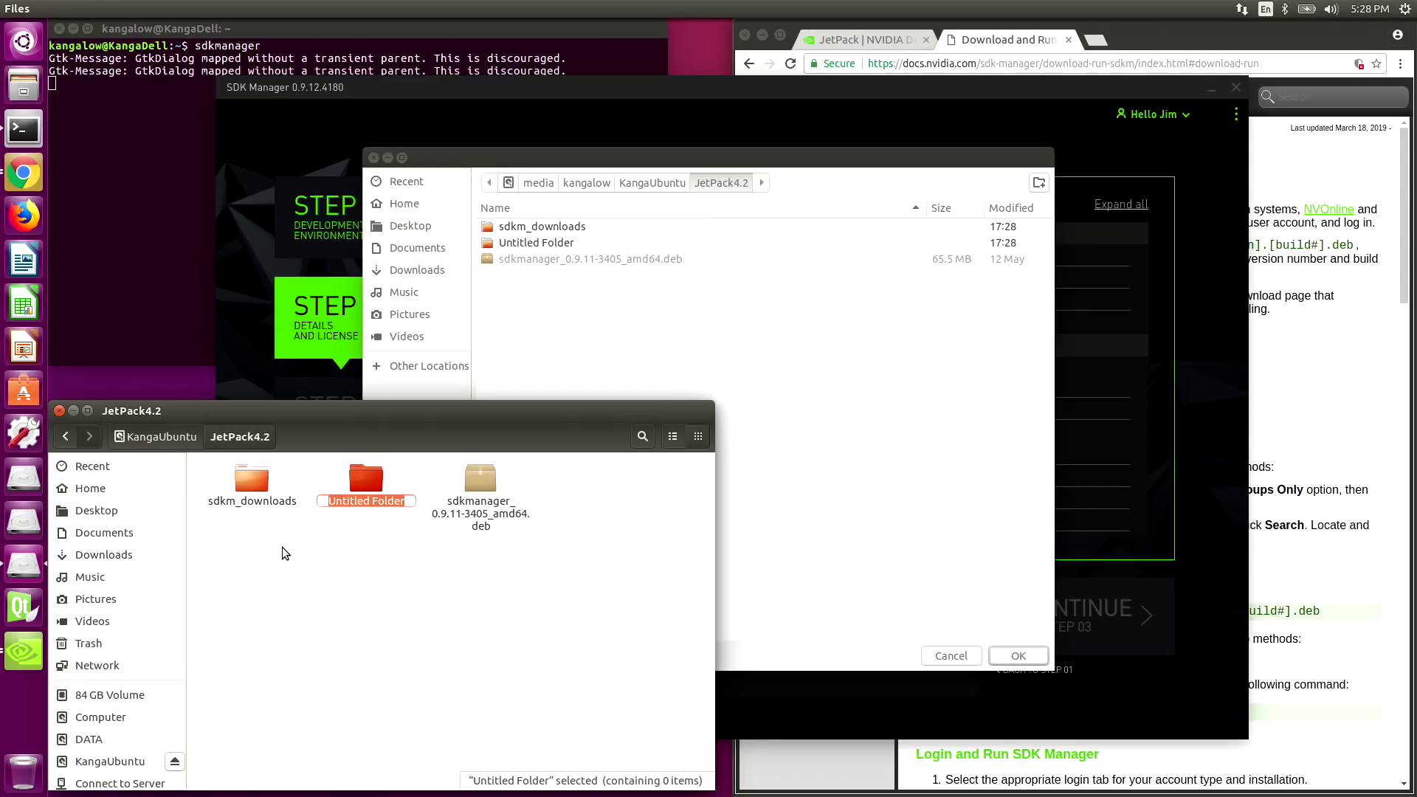
pyautogui.write('nvidia_sdk')
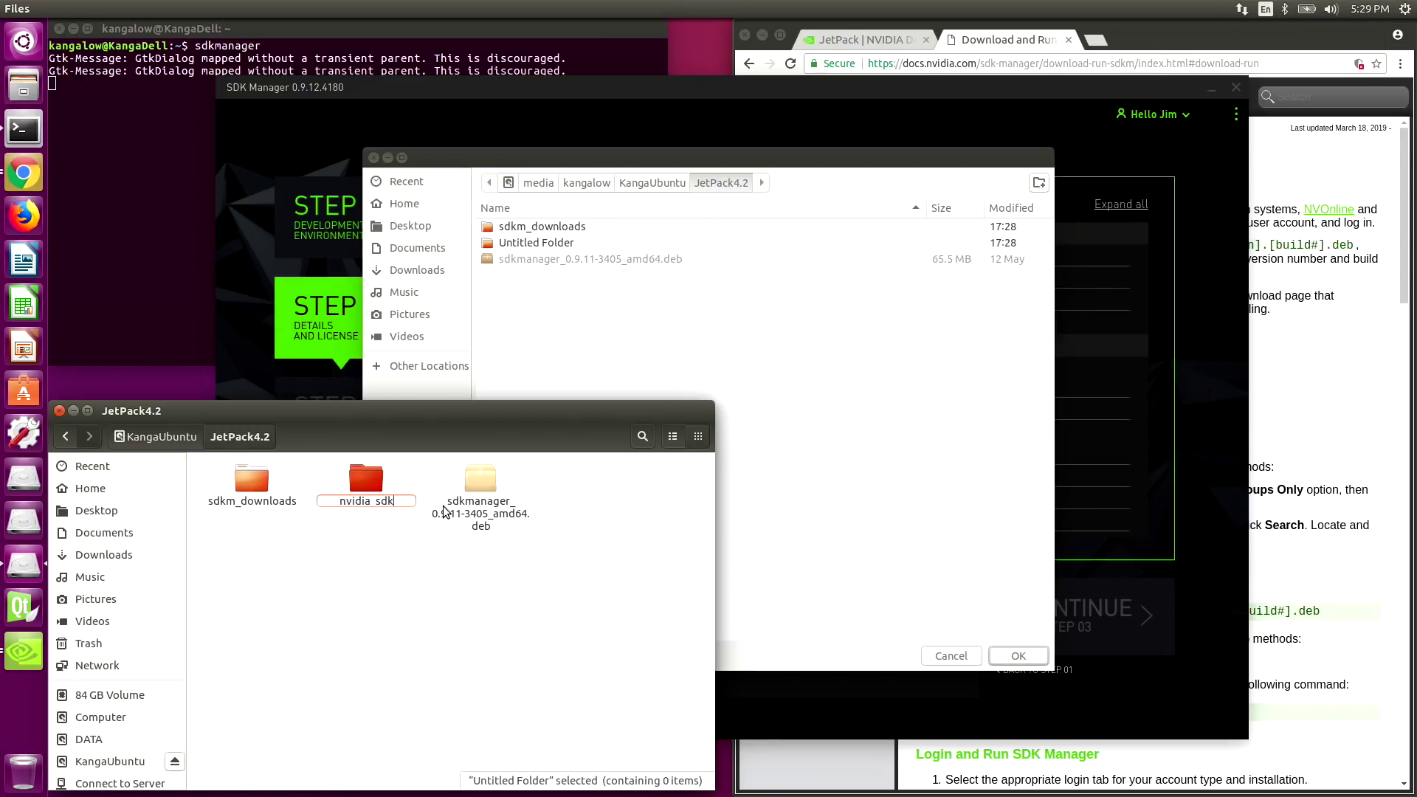
pyautogui.press('Return')
pyautogui.click(525, 226)
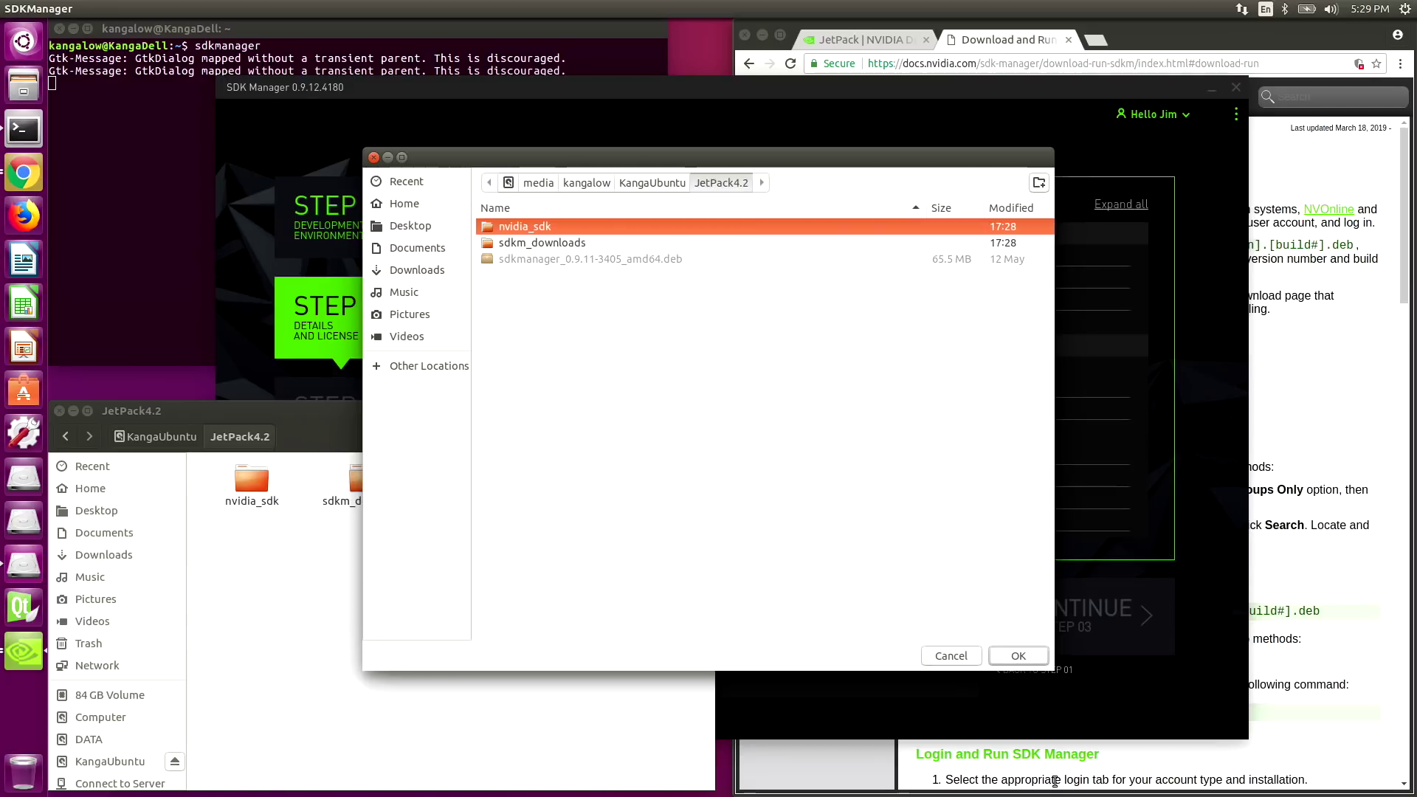
pyautogui.click(1017, 655)
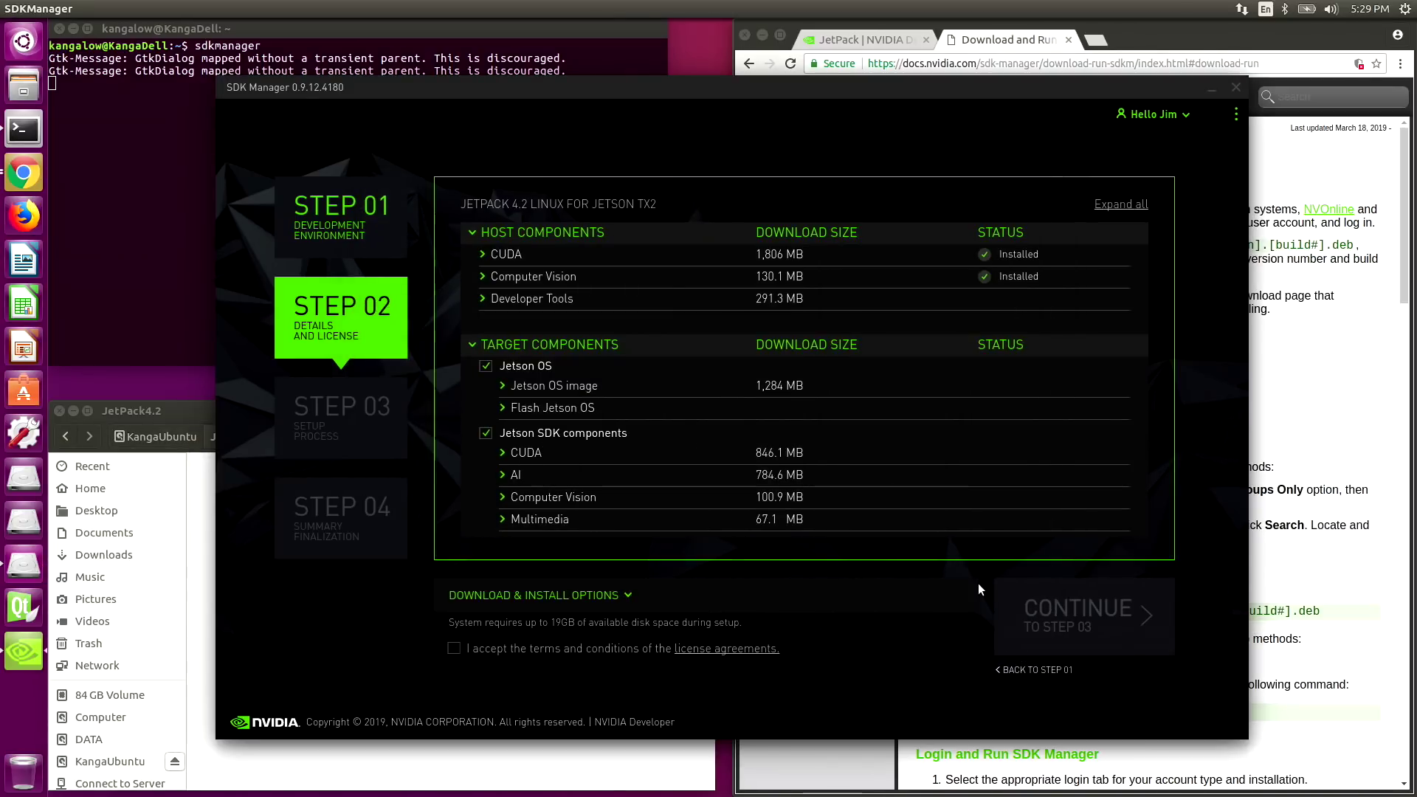
# - Review the folder settings, accept the license terms, and continue to Step 03
pyautogui.click(628, 595)
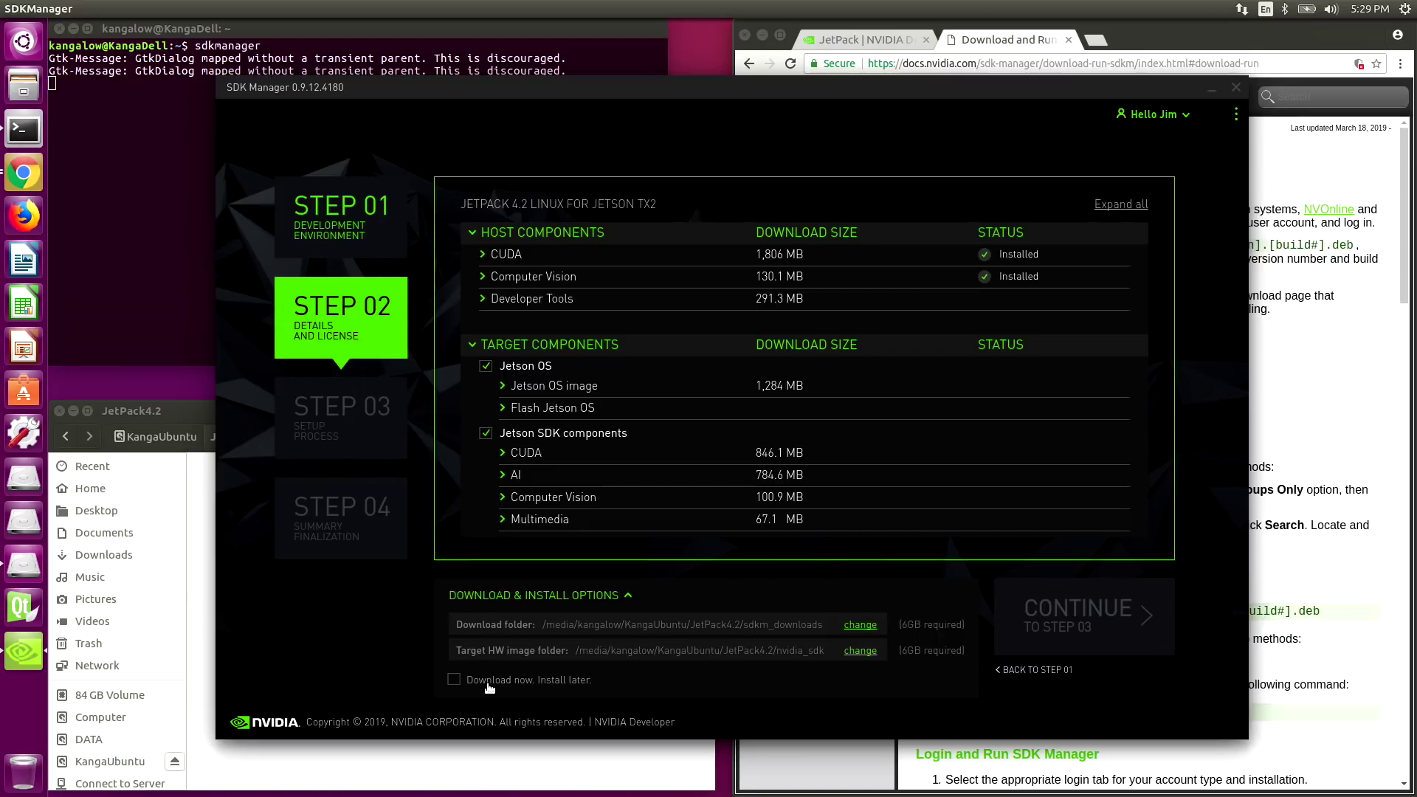
pyautogui.click(1010, 690)
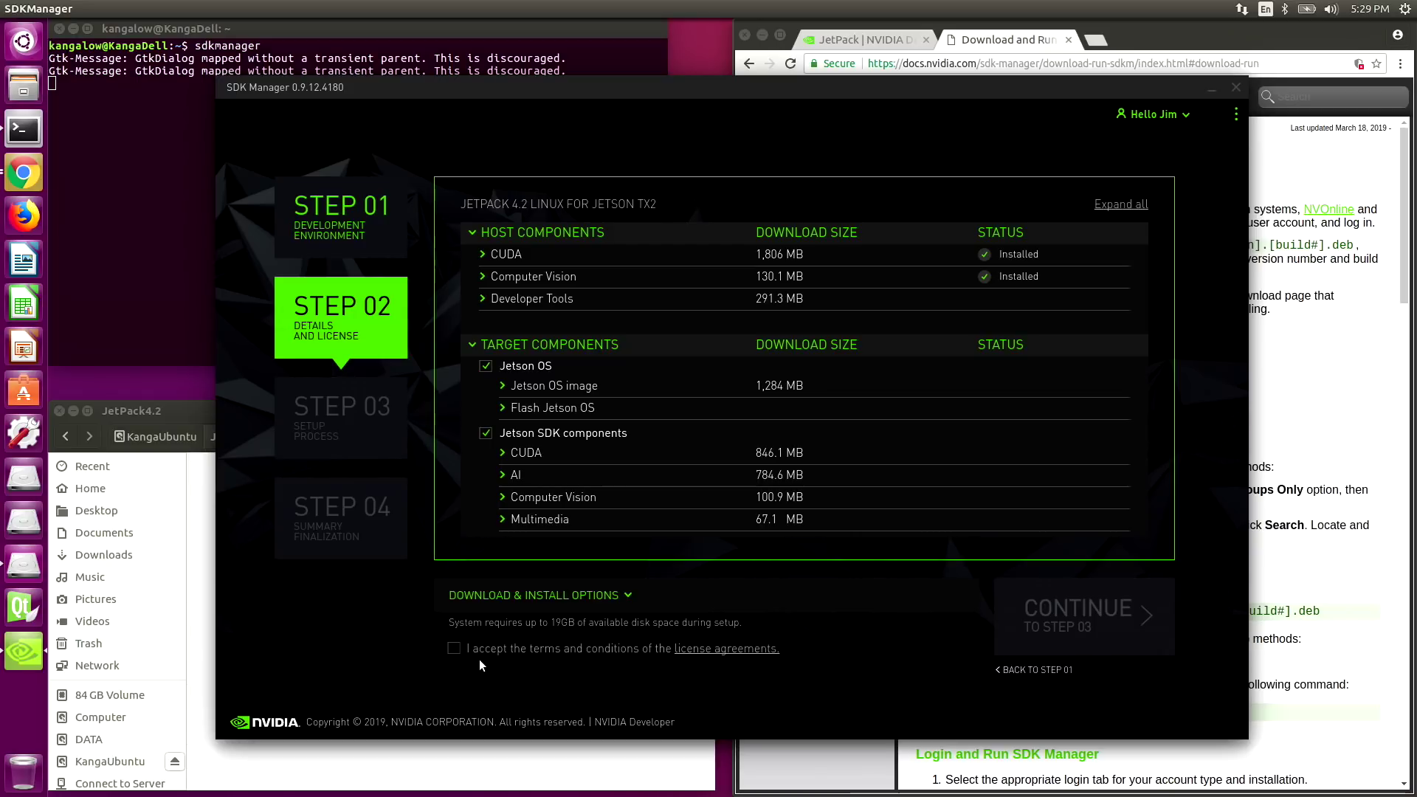
pyautogui.click(454, 649)
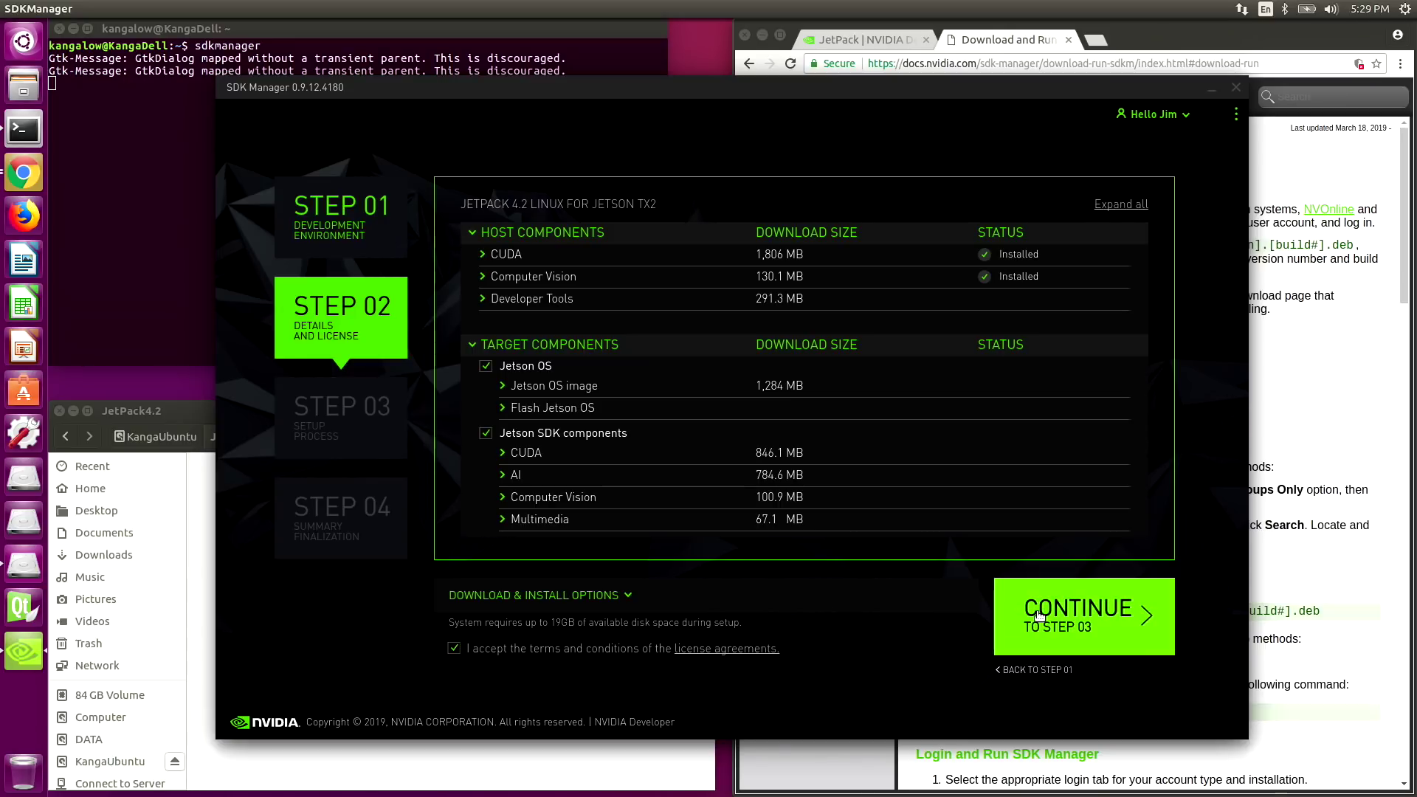
pyautogui.click(1039, 616)
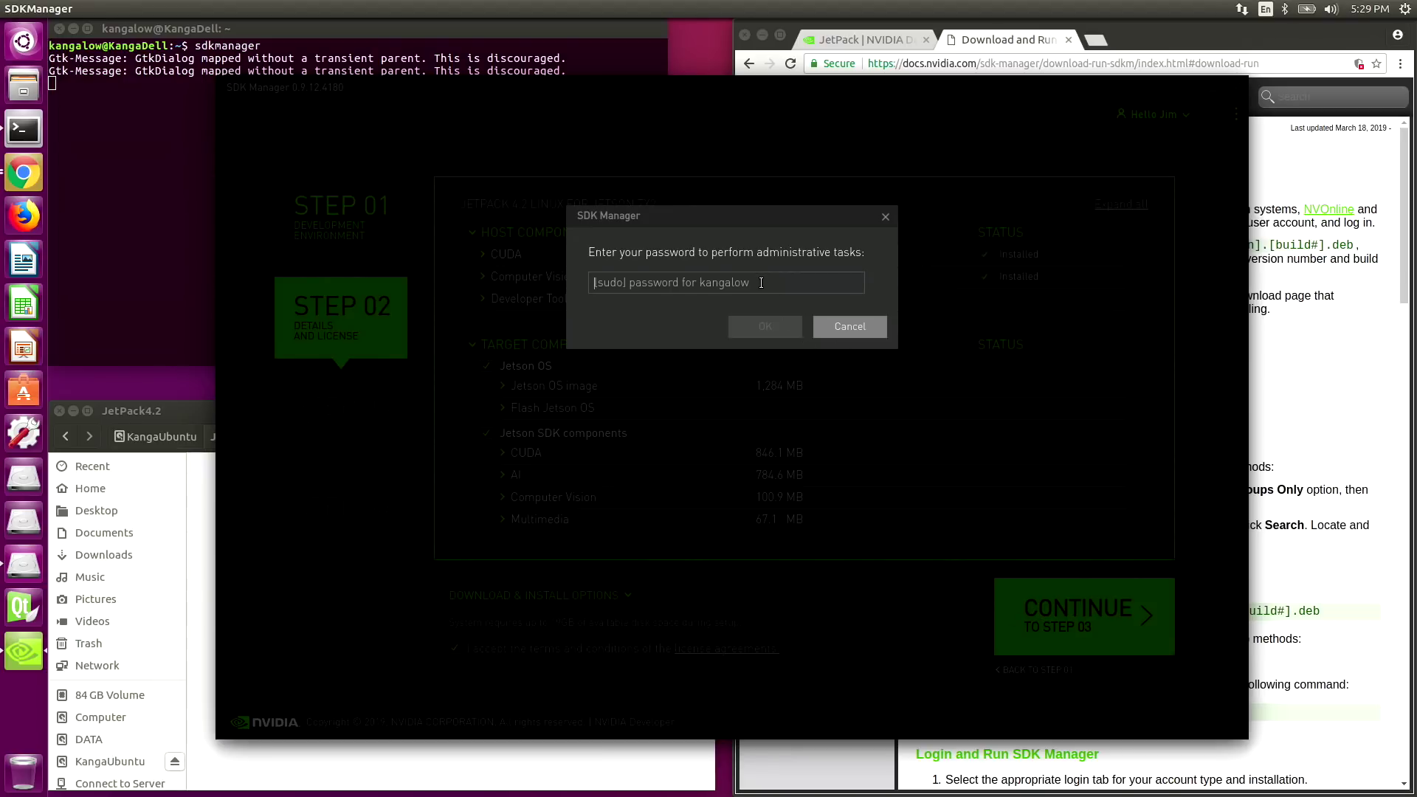
# - Enter the administrator password to start installing, then switch the Jetson TX2 flash setup to Manual Setup
pyautogui.write('•••••••')
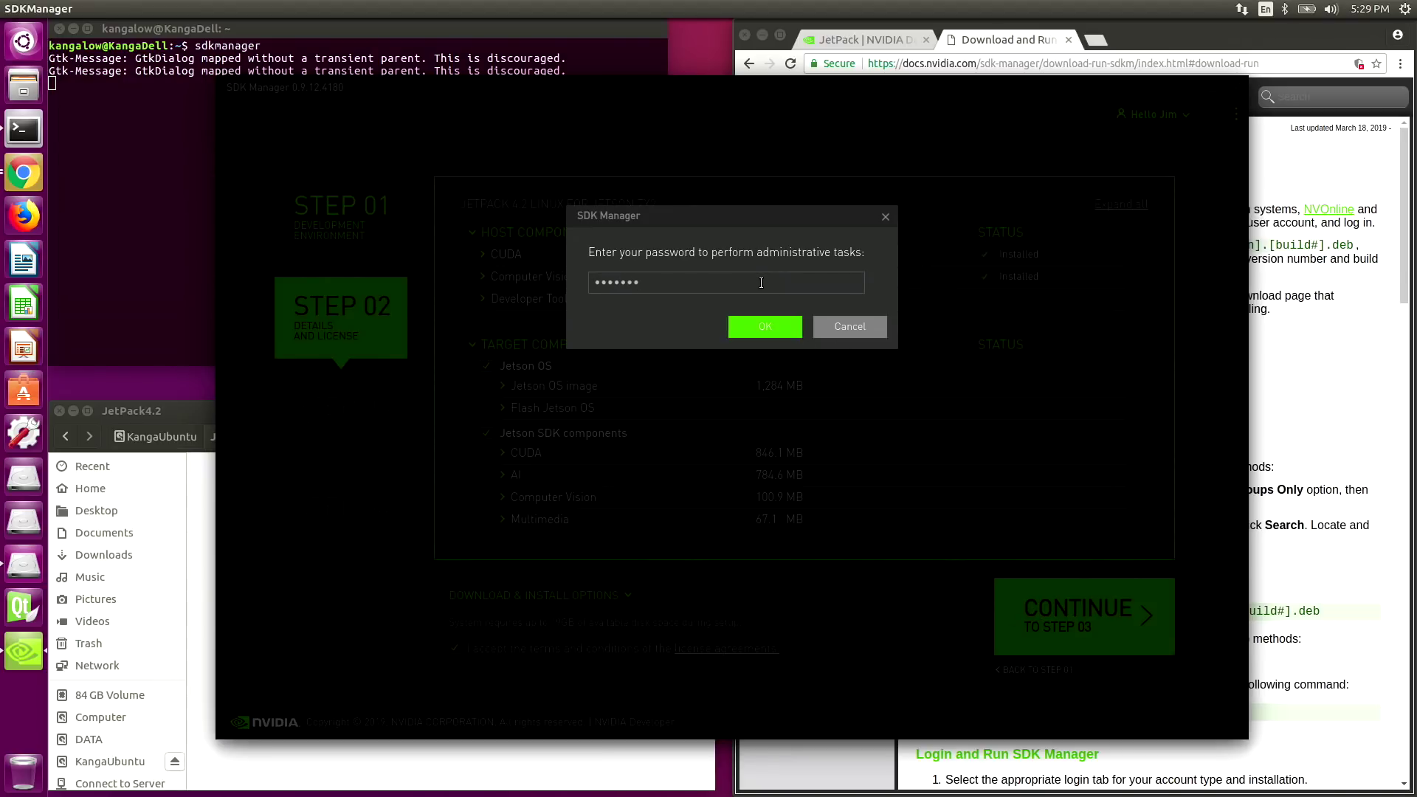
pyautogui.press('Return')
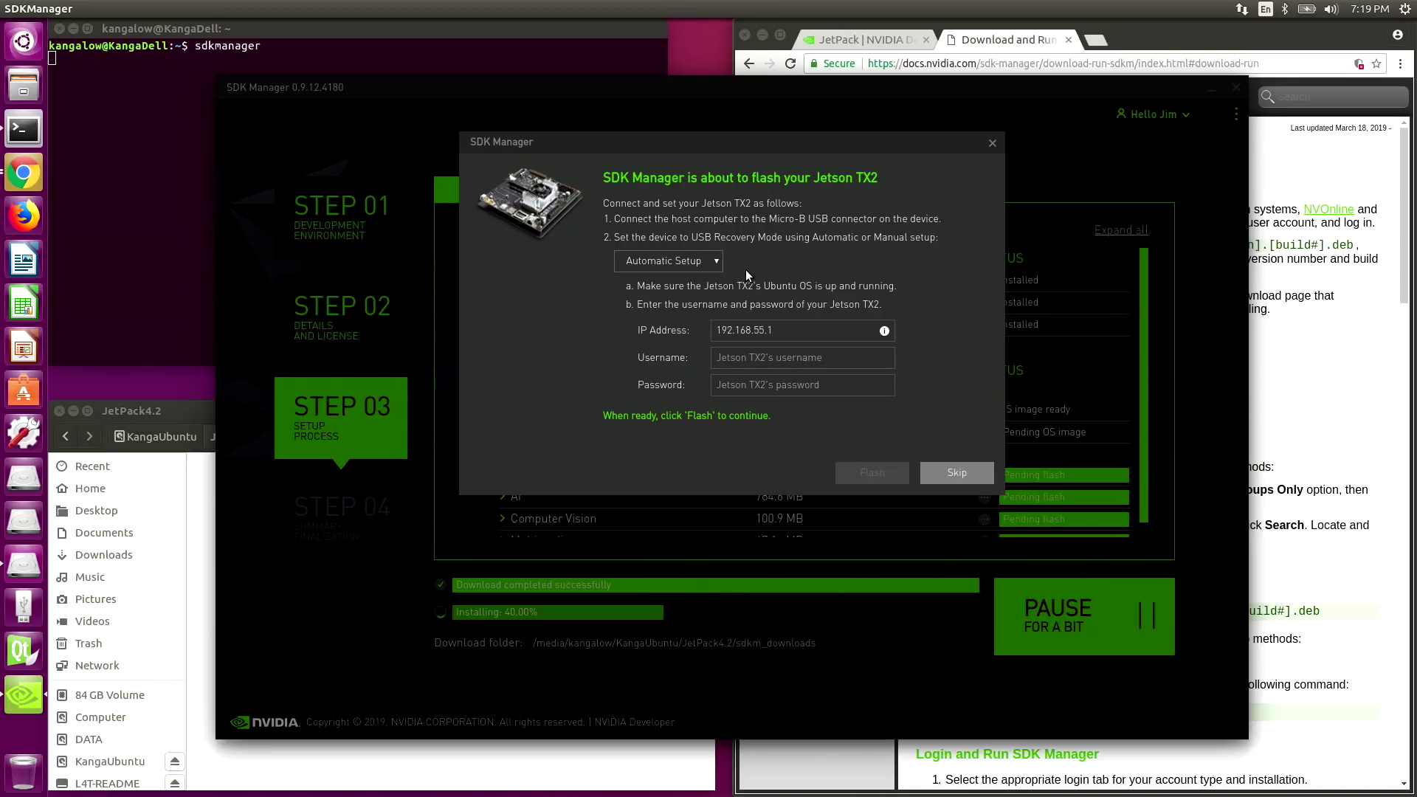
pyautogui.click(716, 263)
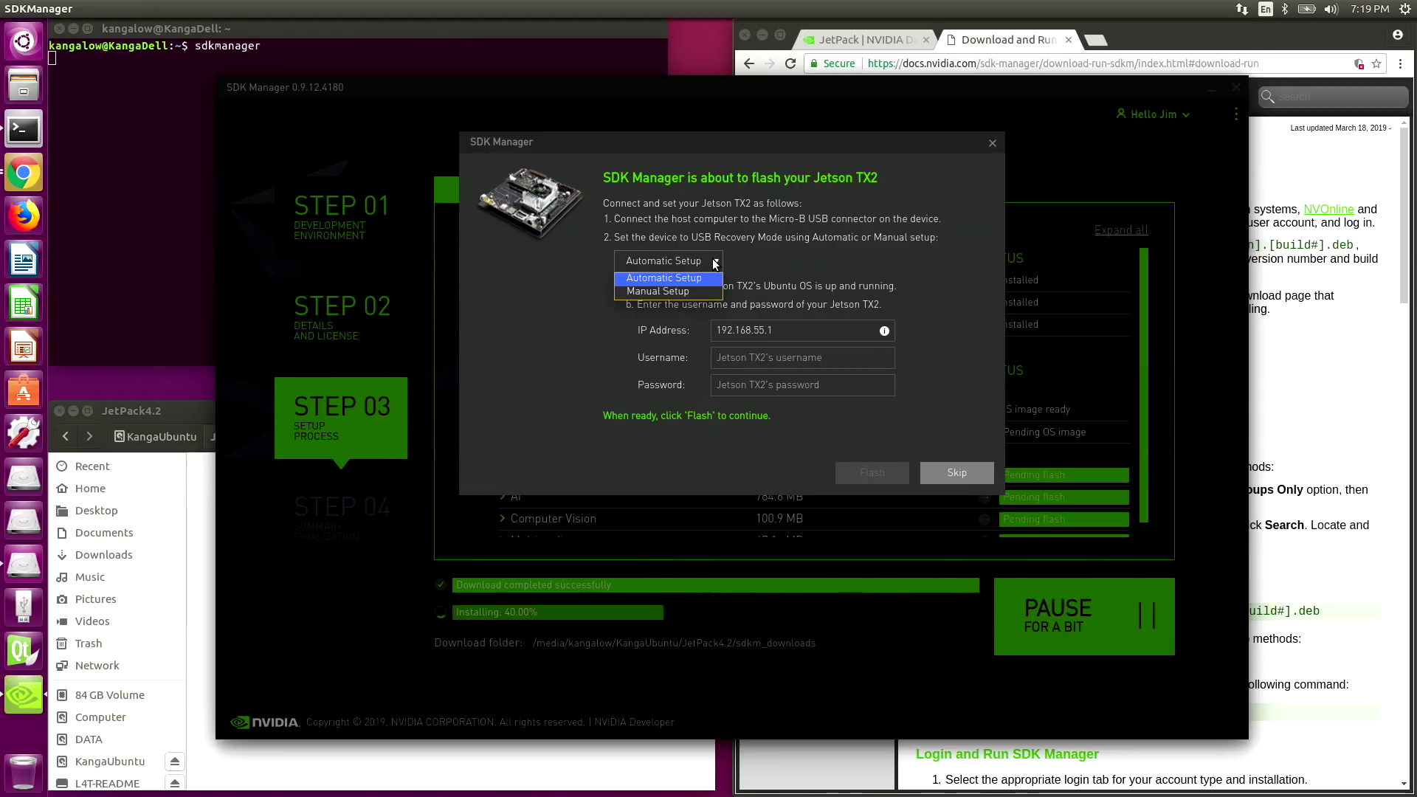
pyautogui.click(705, 292)
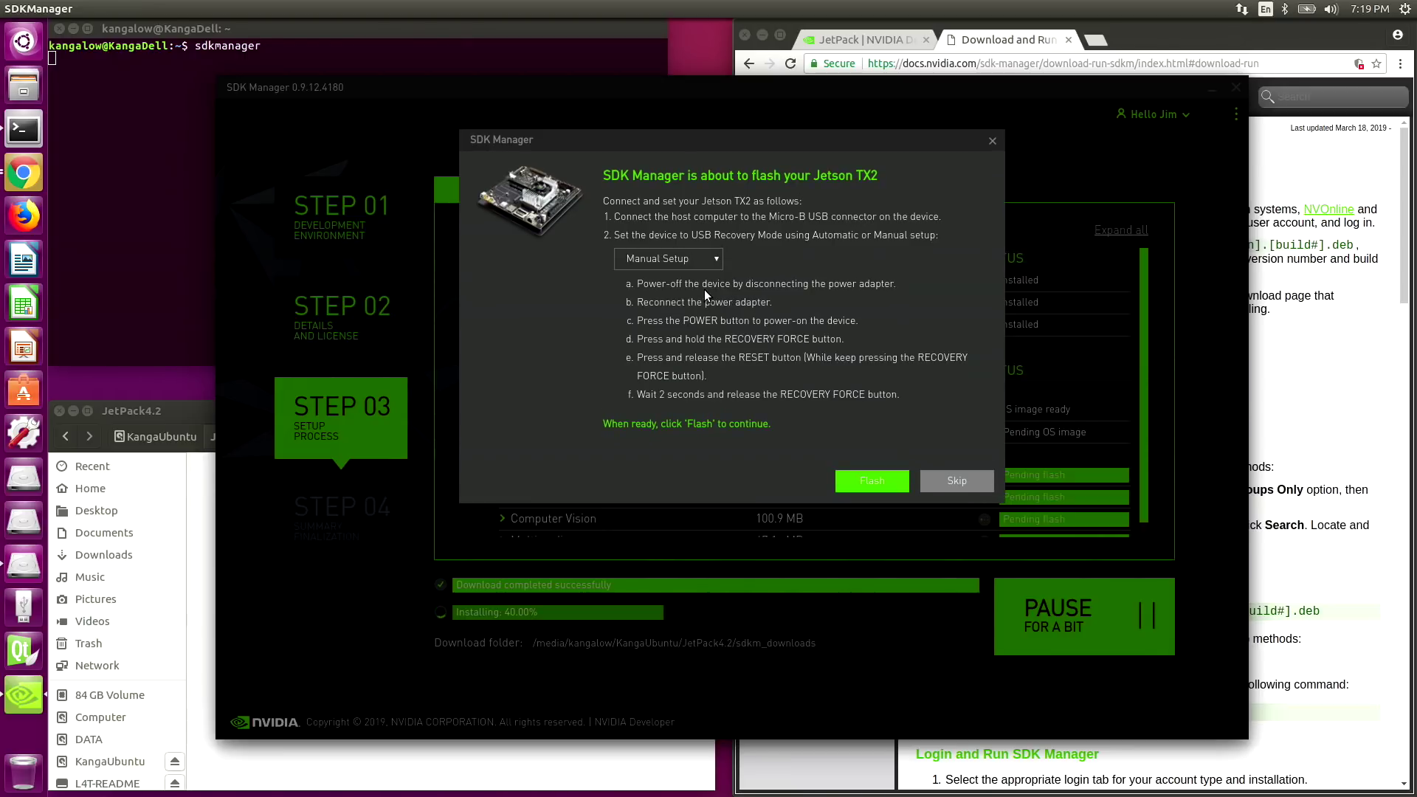
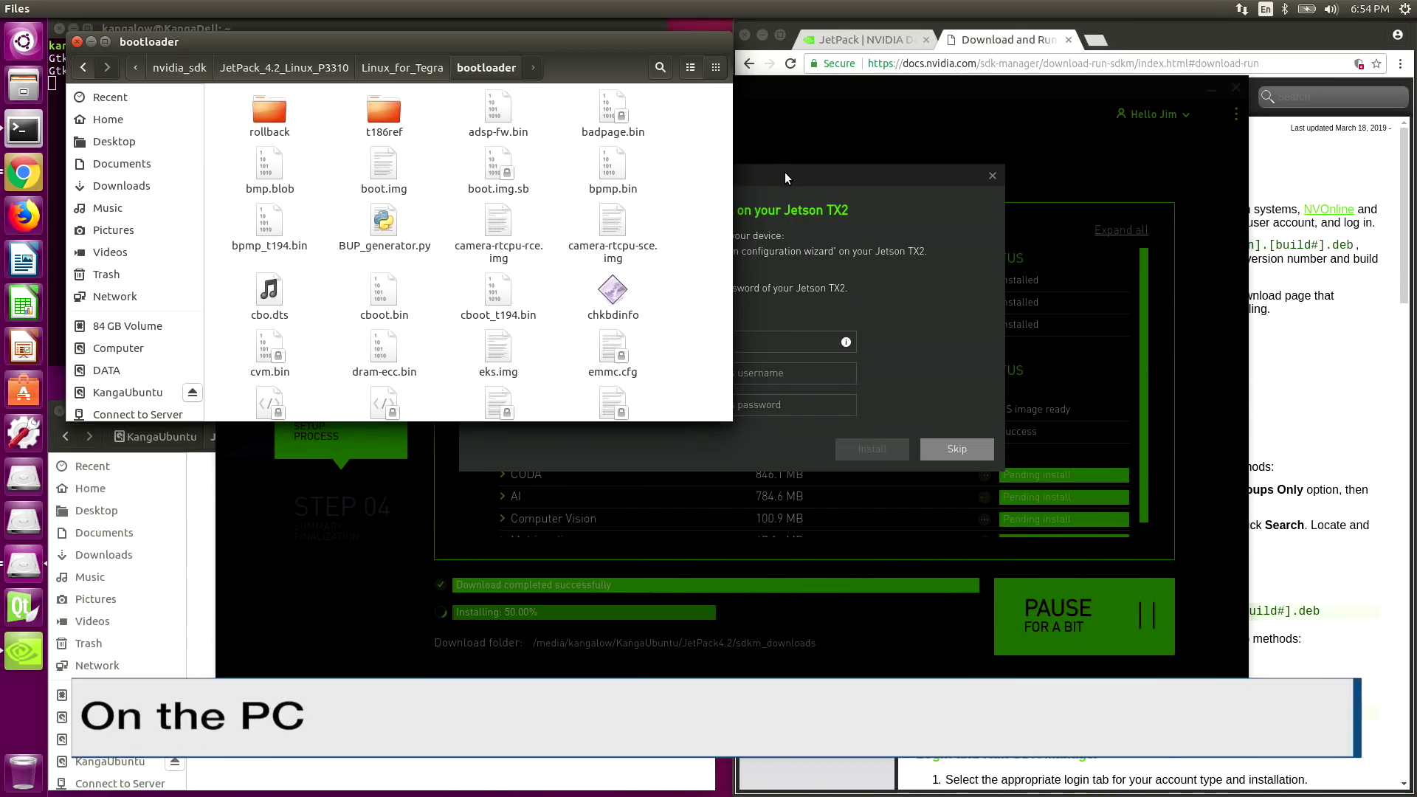
# - Raise SDK Manager's Install SDK components dialog above the Files window
pyautogui.click(785, 172)
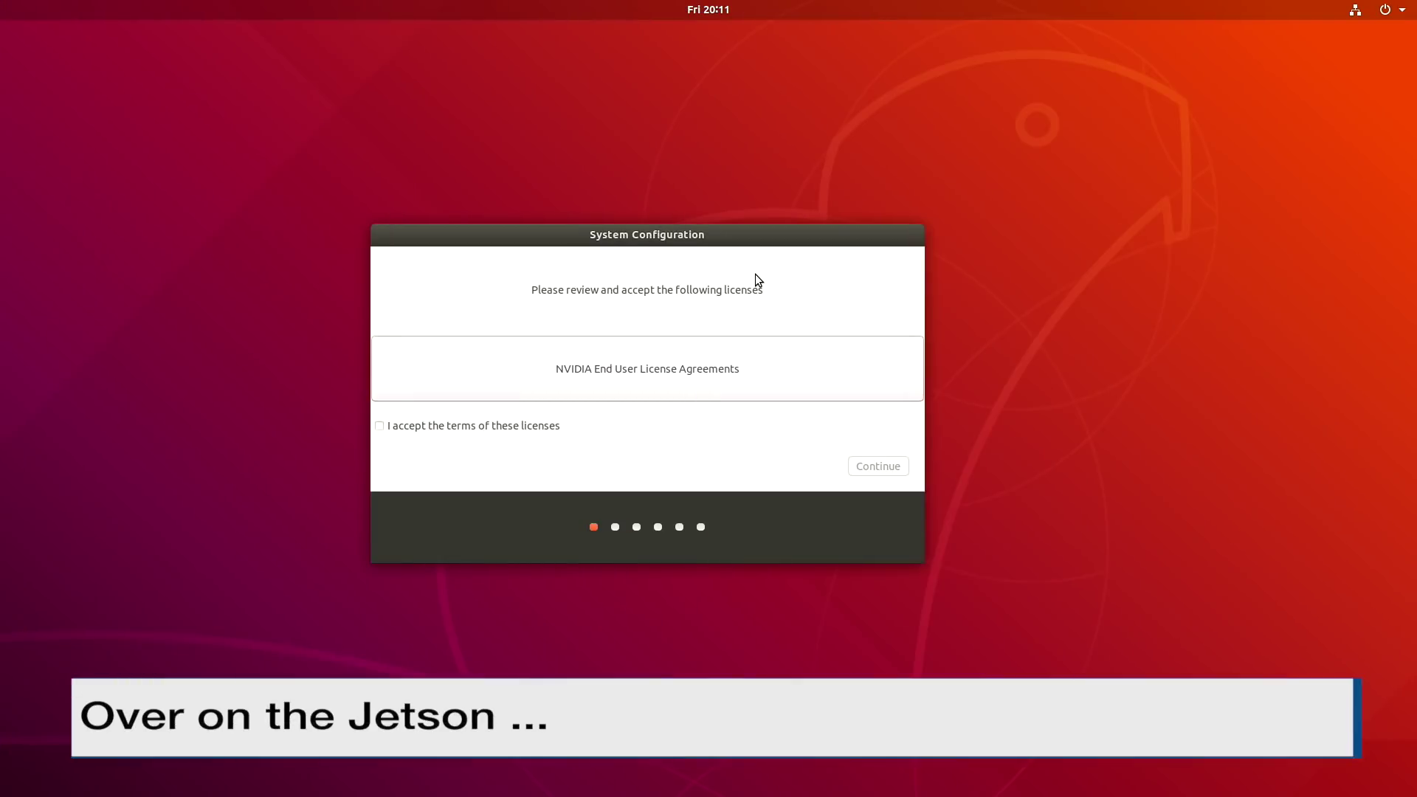
# - Read the NVIDIA licence text, accept the licence terms, and continue
pyautogui.click(655, 371)
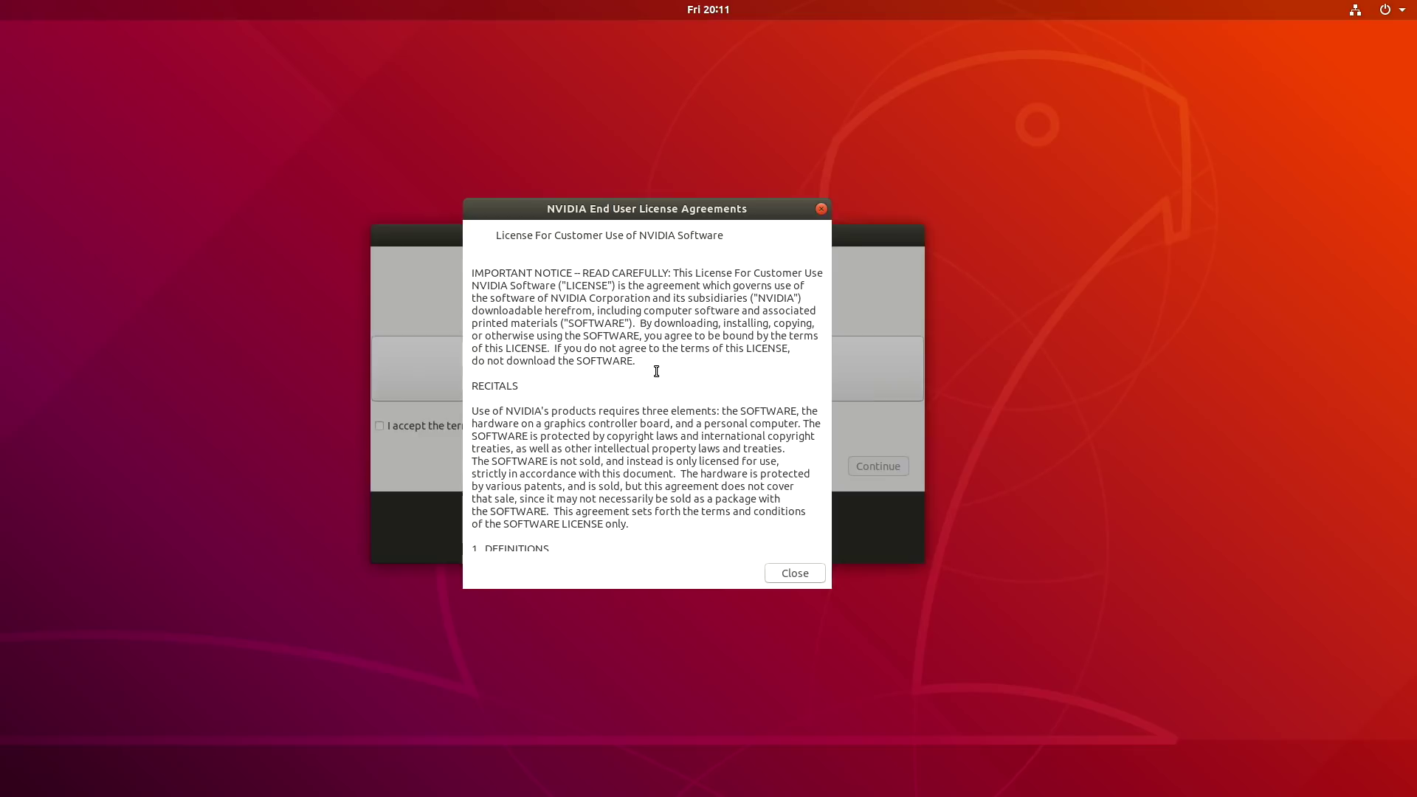
pyautogui.moveTo(820, 228); pyautogui.dragTo(829, 559)
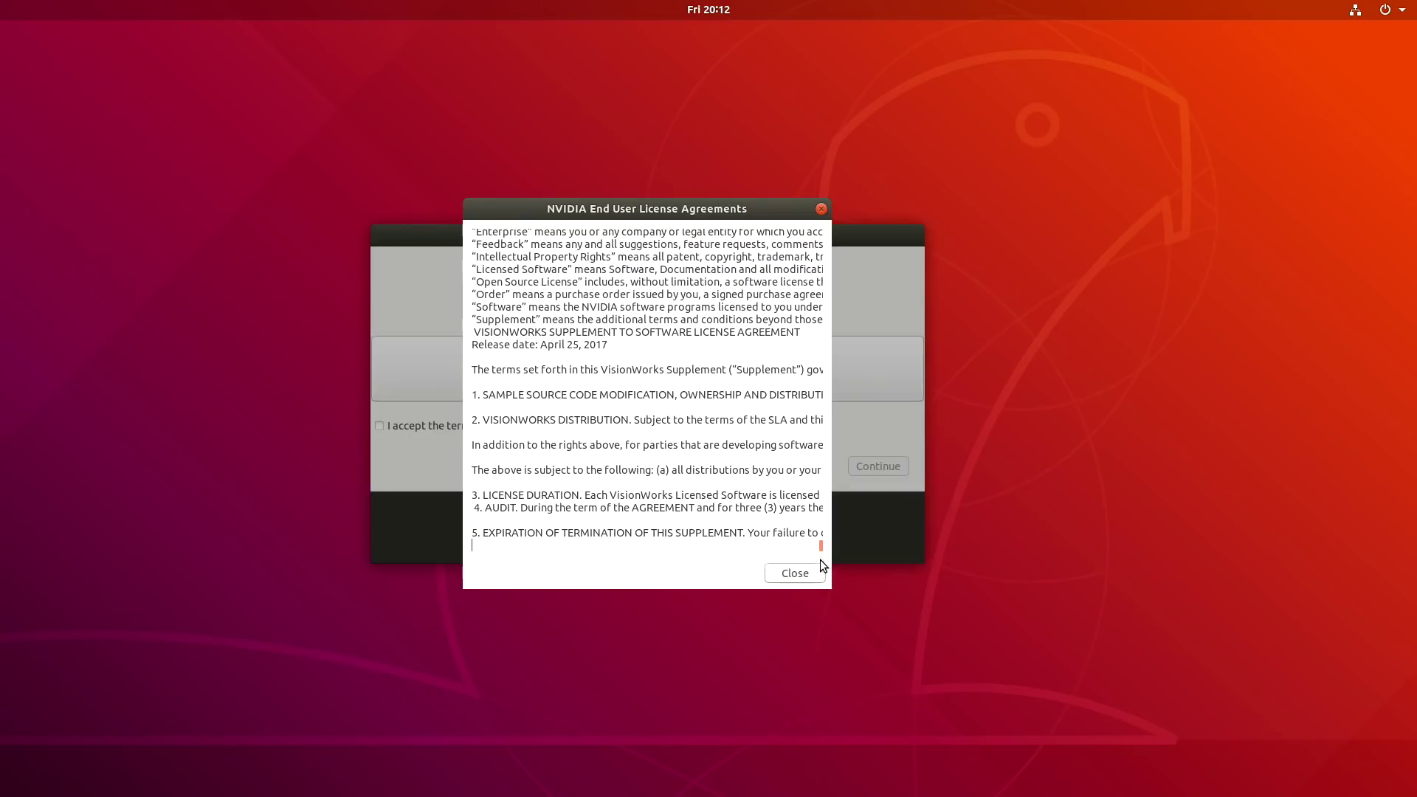
pyautogui.scroll(5, 806, 459)
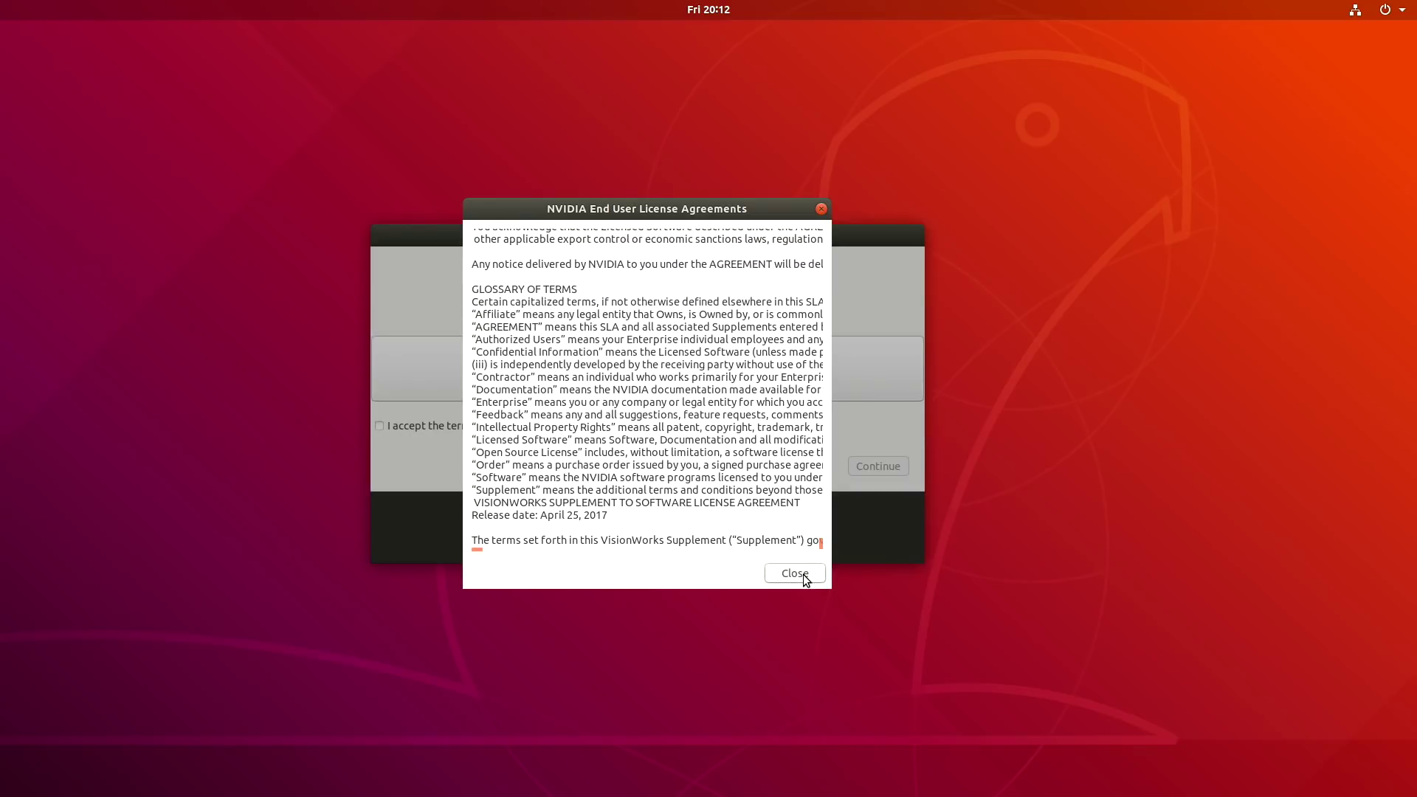
pyautogui.click(795, 573)
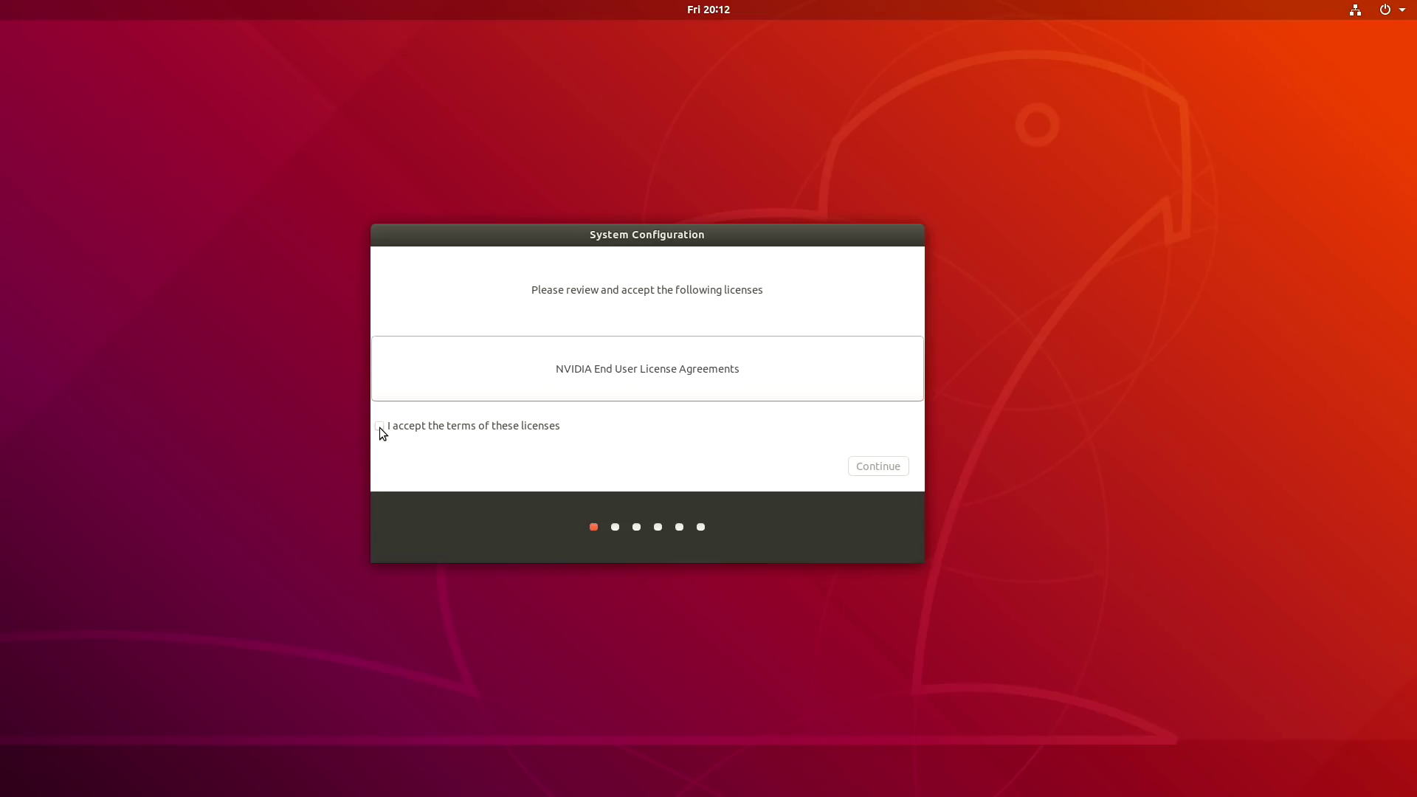
pyautogui.click(379, 428)
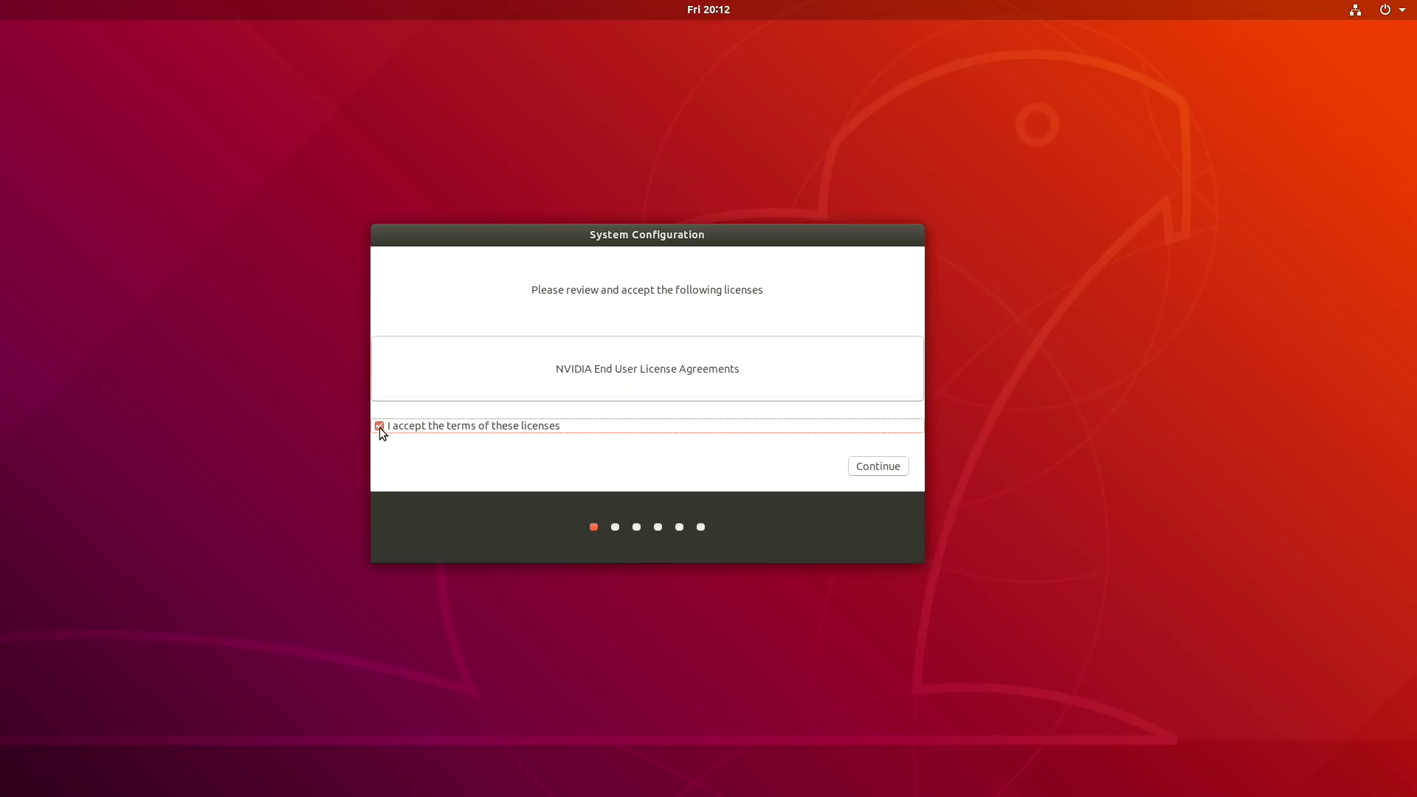
pyautogui.click(870, 467)
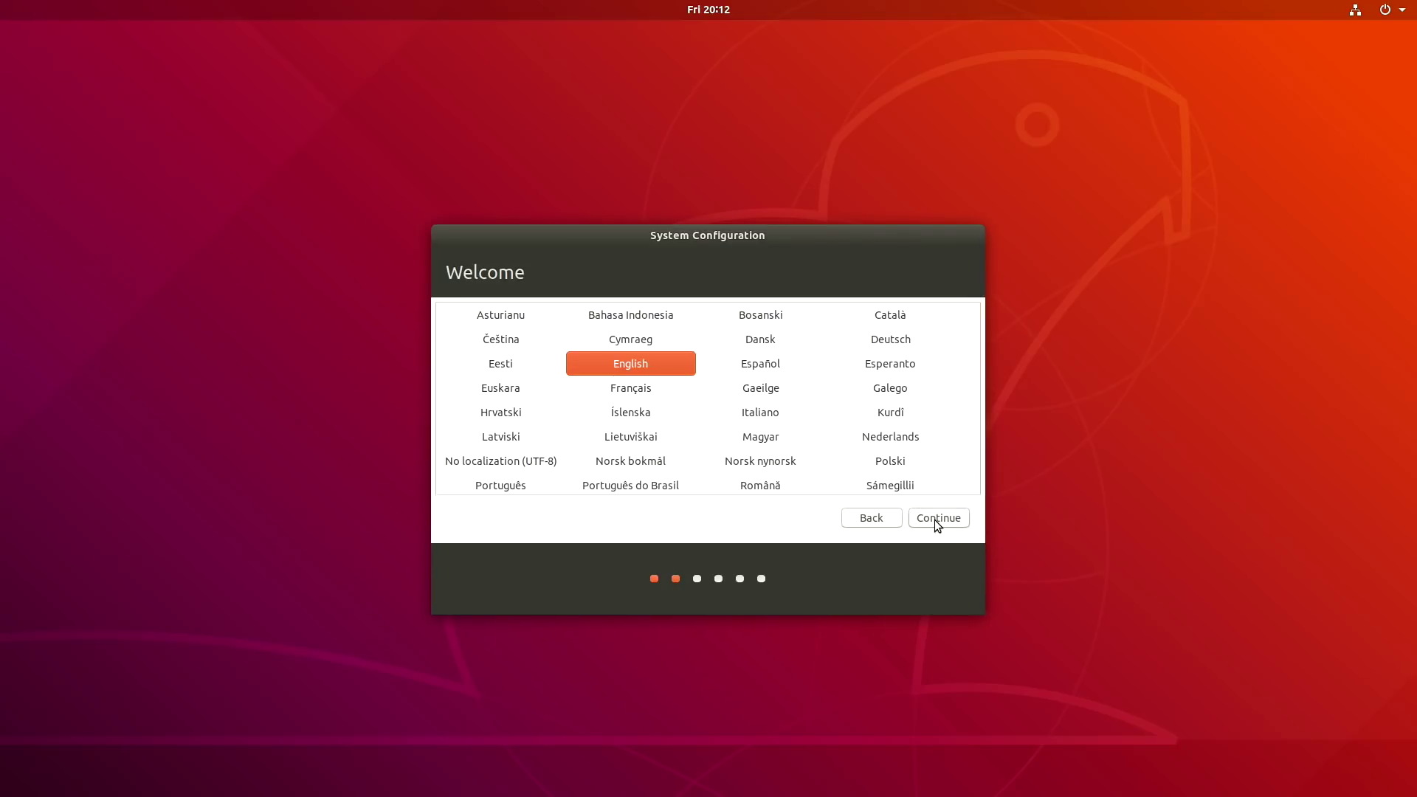
# - Keep English language, English (US) keyboard layout and the Los Angeles time zone
pyautogui.click(934, 519)
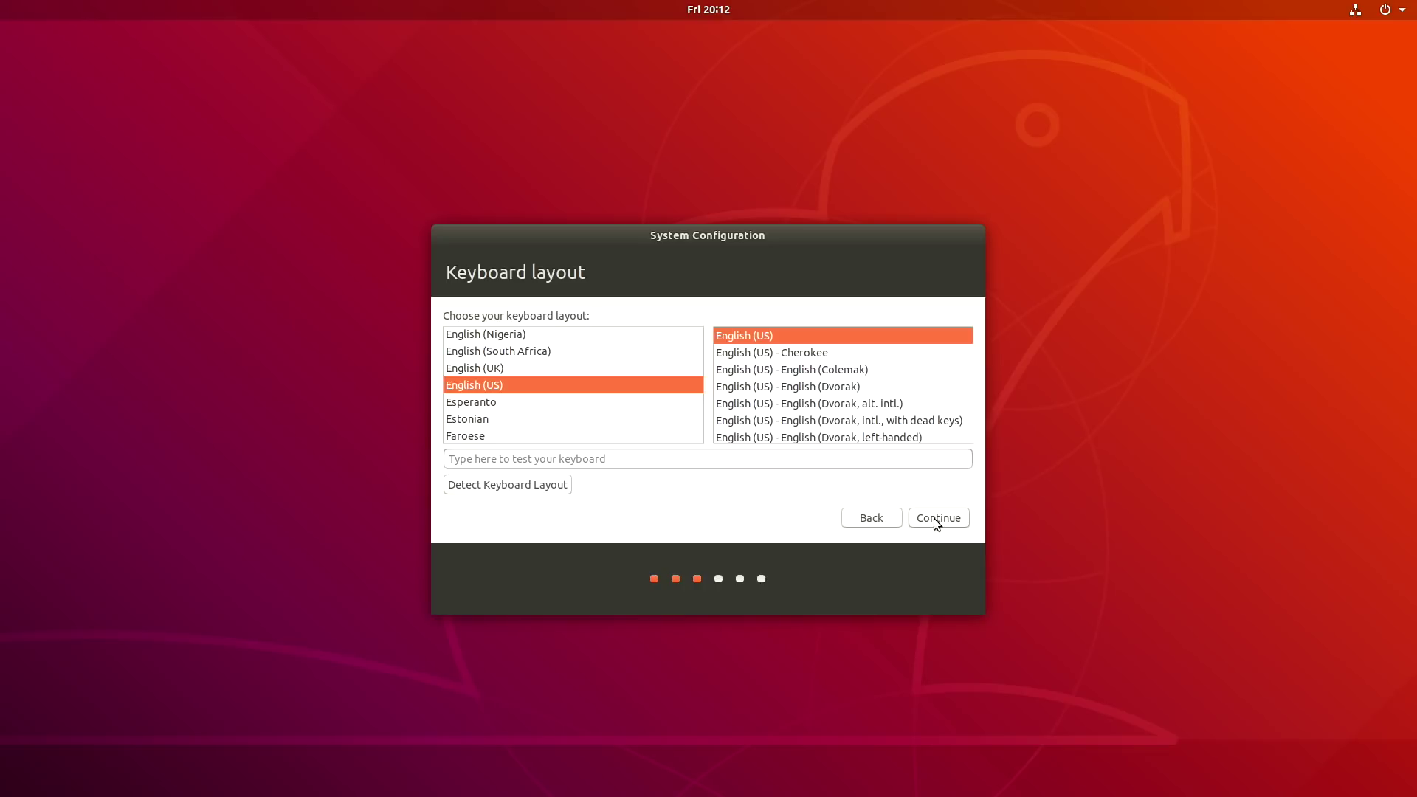
pyautogui.click(934, 518)
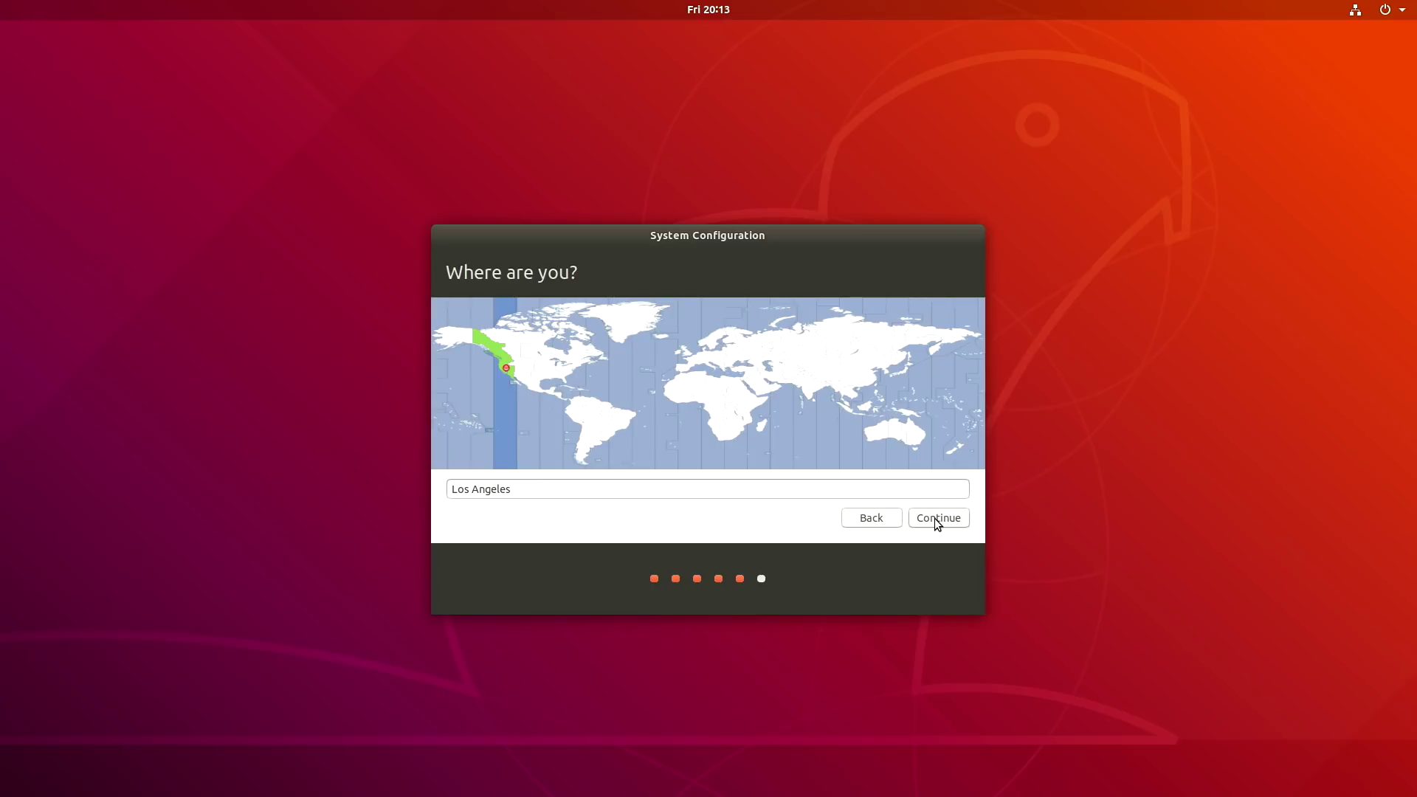
pyautogui.click(934, 518)
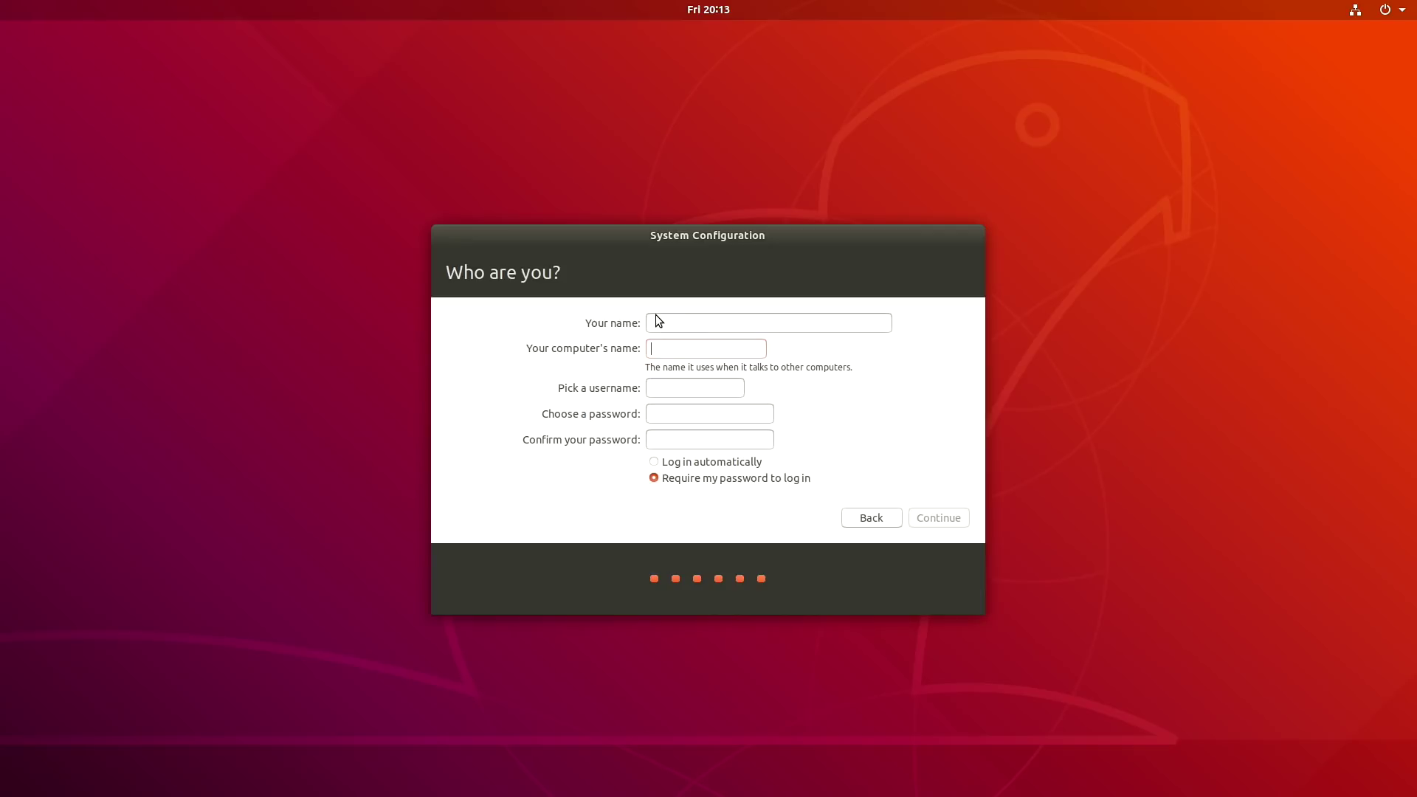
# - Enter the name, computer name, username and password, choose automatic login, and continue
pyautogui.write('JetsonHacks')
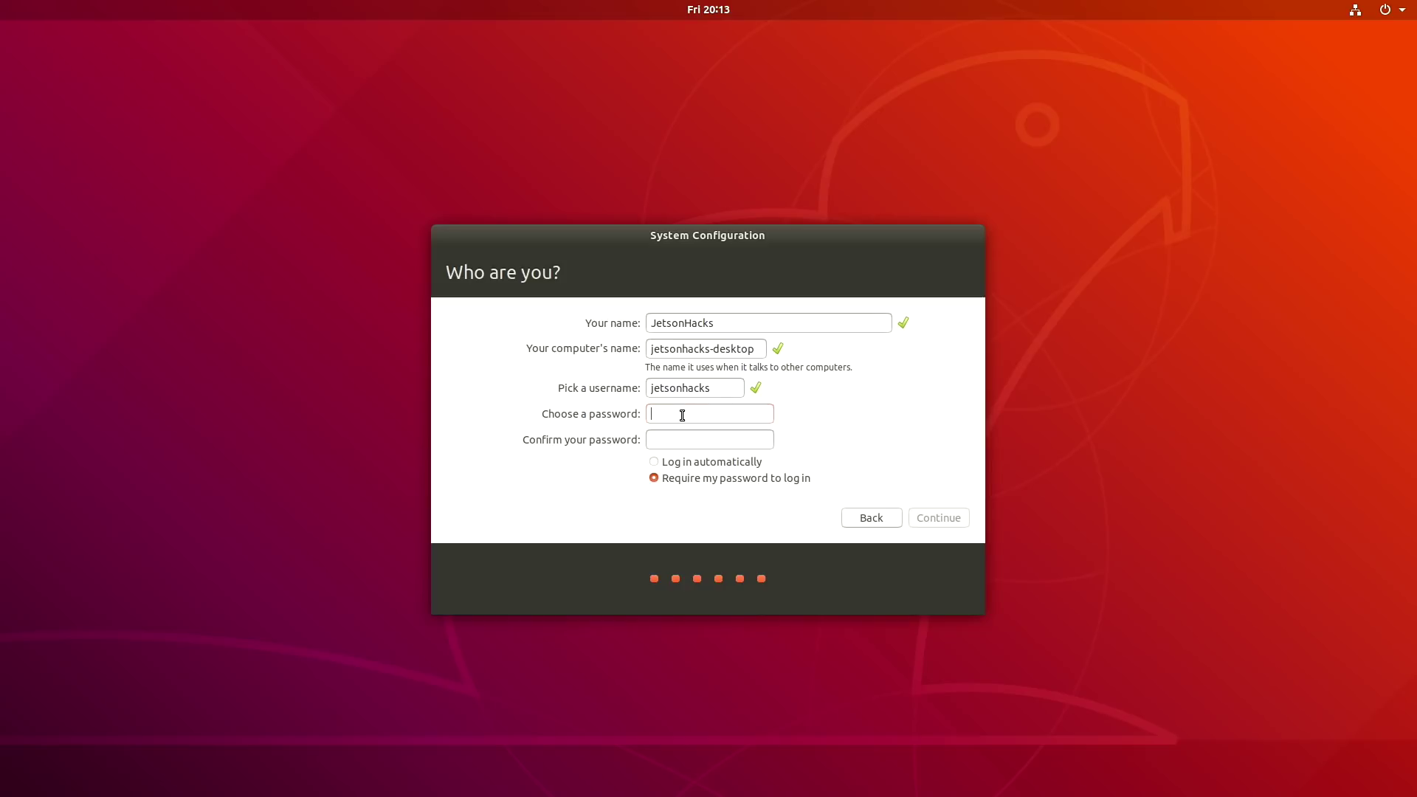
pyautogui.write('jetsonjetson')
pyautogui.click(657, 463)
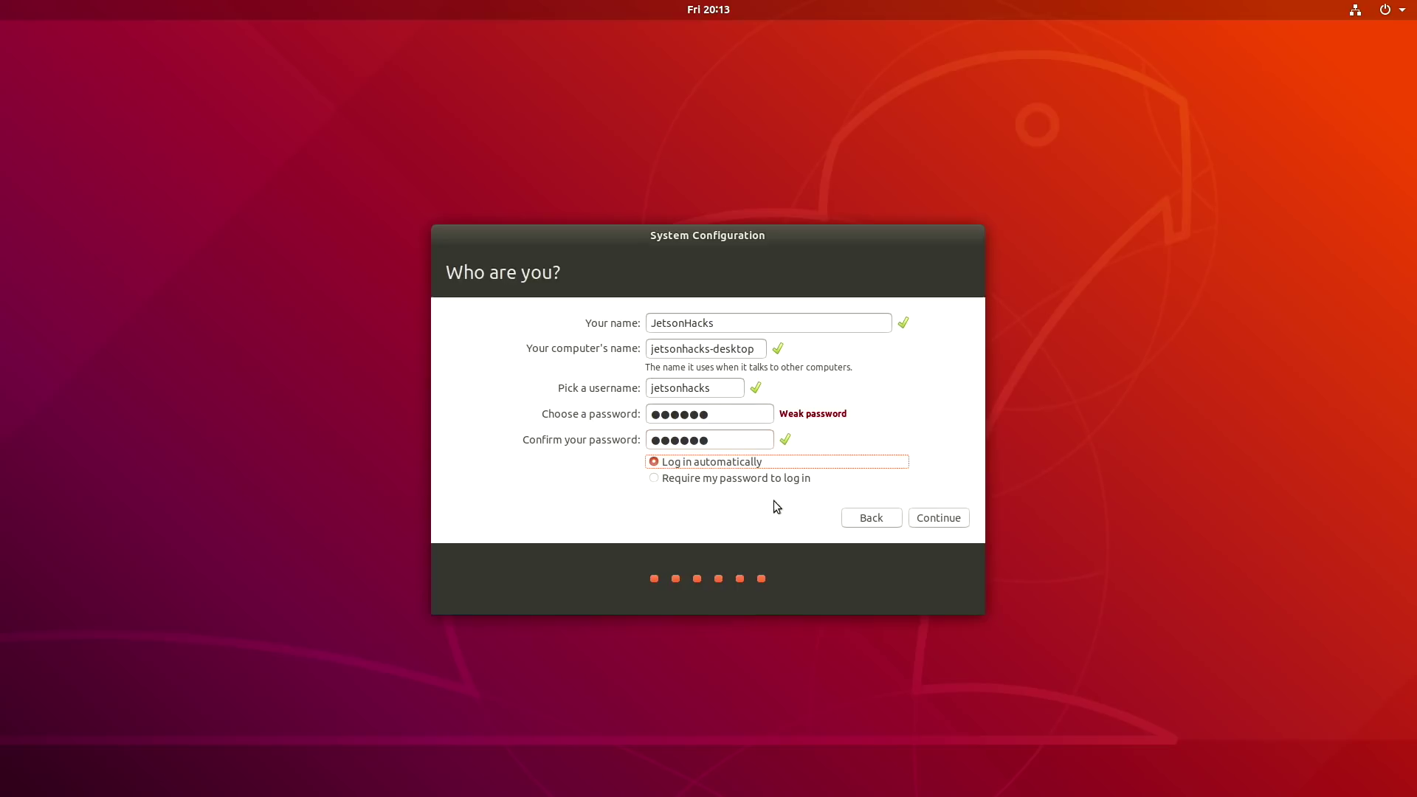
pyautogui.click(949, 518)
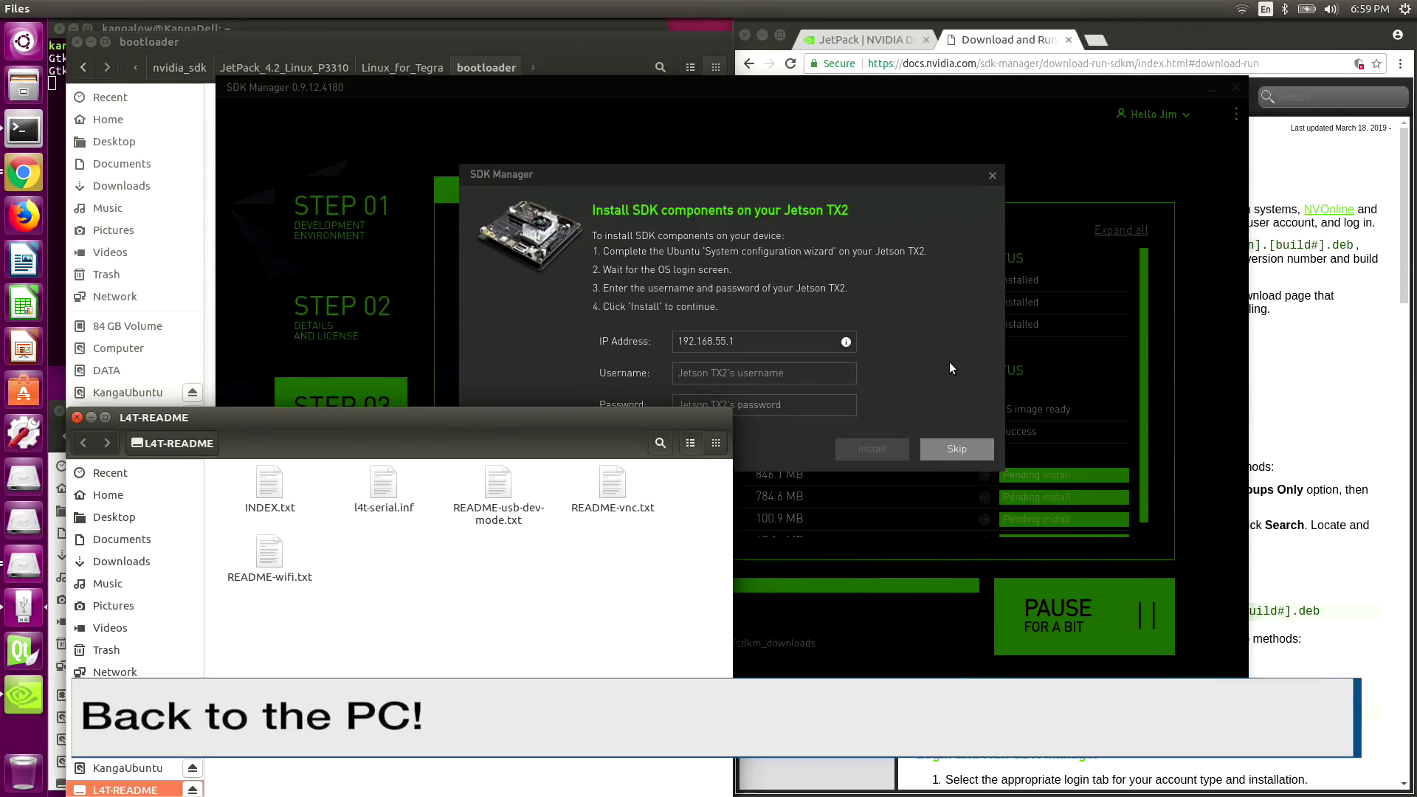
# - Enter the Jetson's username and password in SDK Manager and start the component install
pyautogui.click(949, 361)
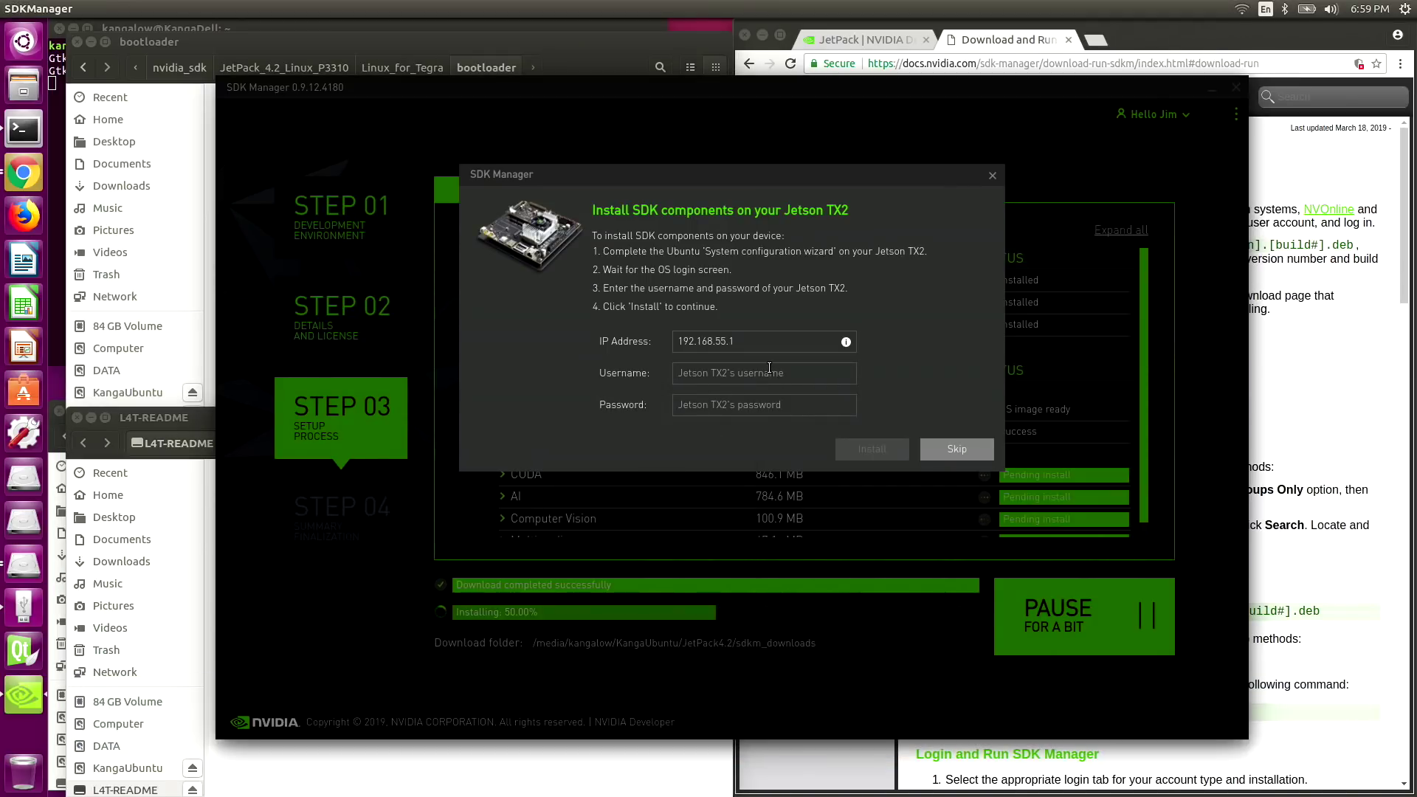
pyautogui.write('j')
pyautogui.write('j')
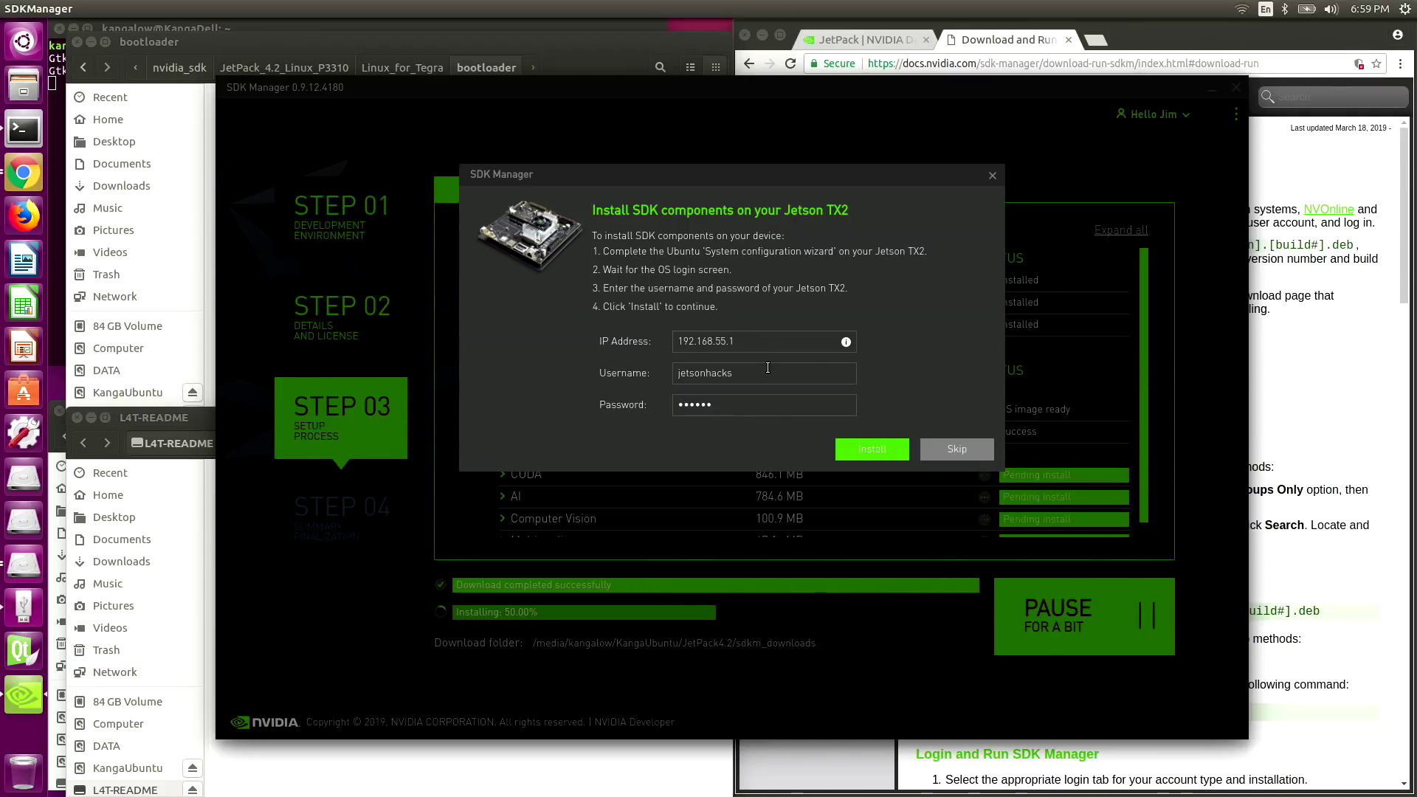
pyautogui.click(871, 450)
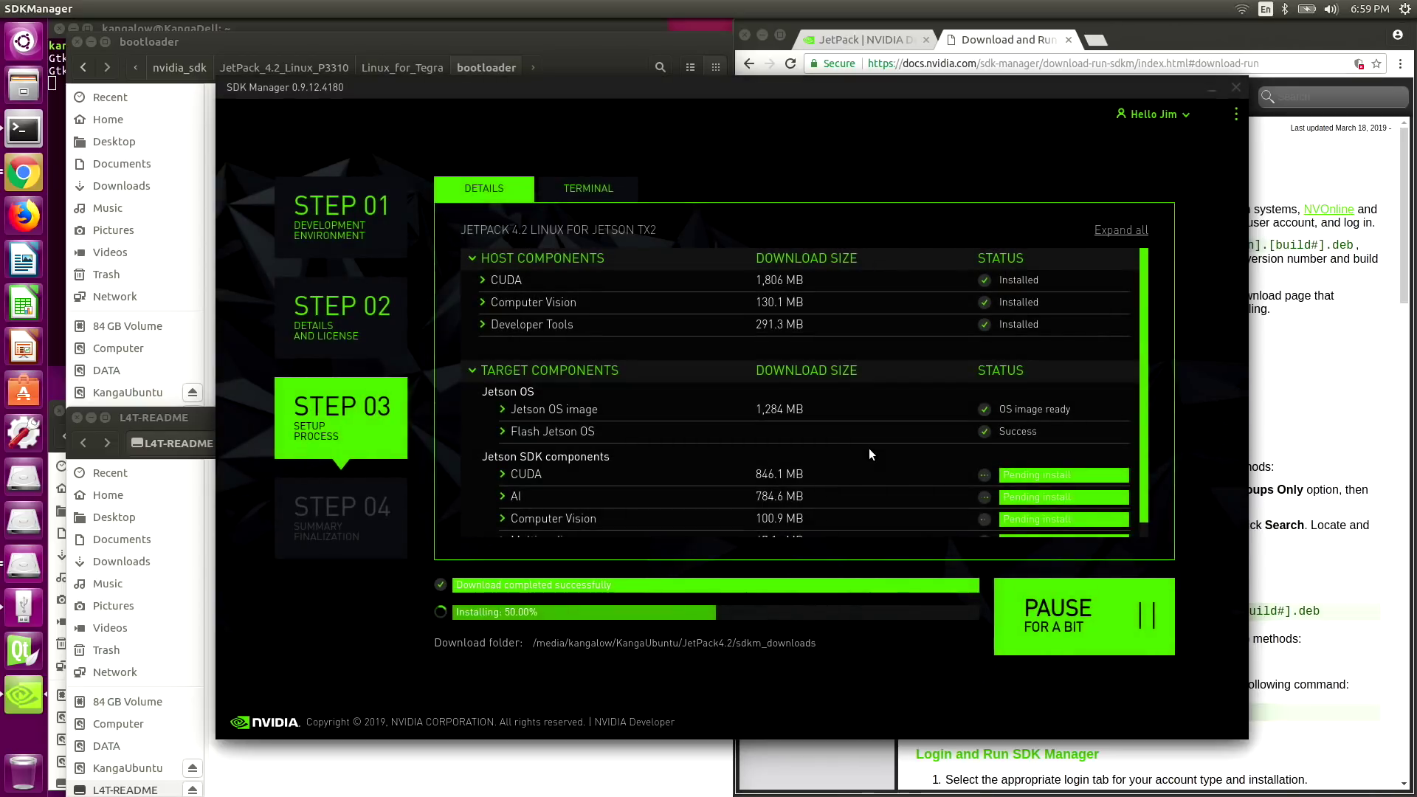
pyautogui.scroll(-1, 867, 446)
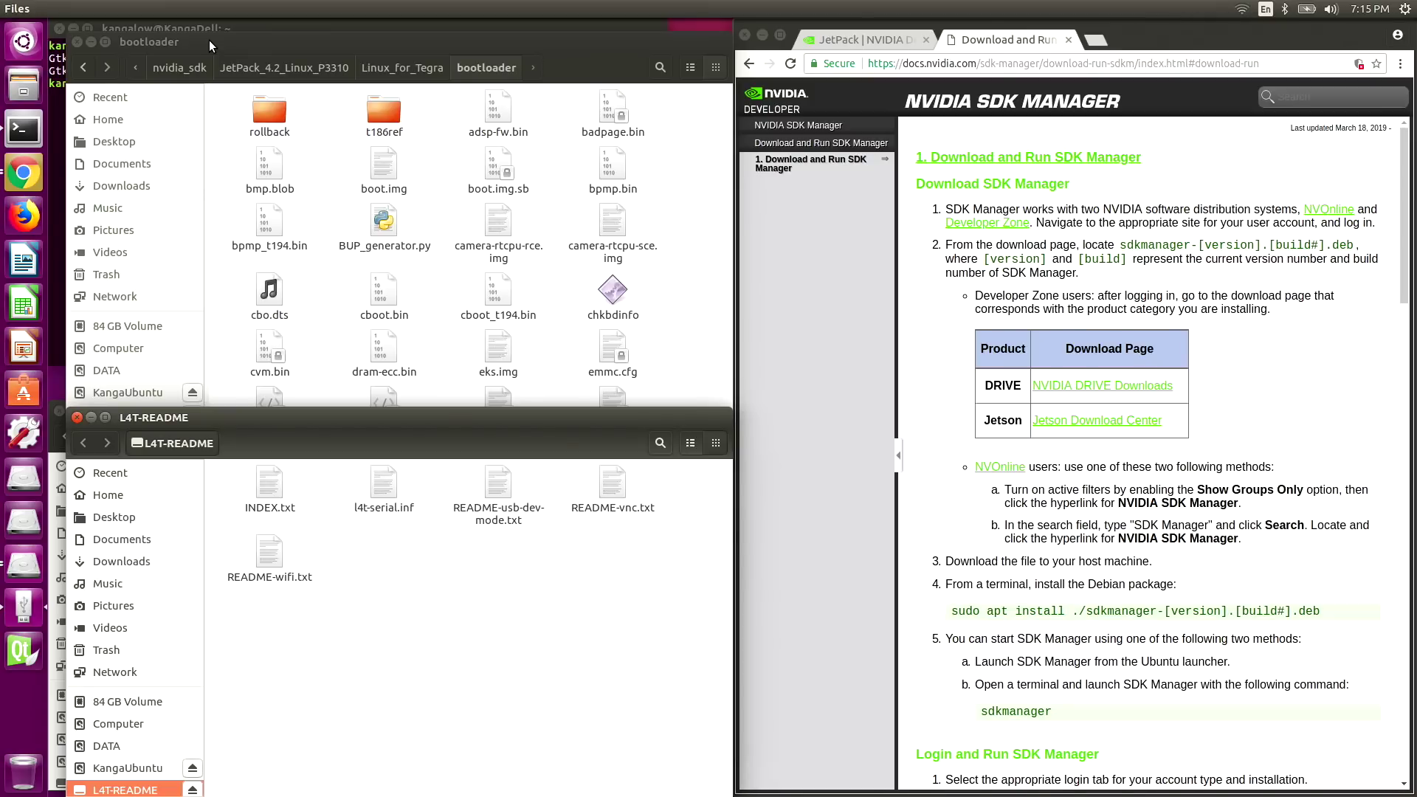
# - Close the bootloader and L4T-README file windows to uncover the terminal
pyautogui.click(78, 43)
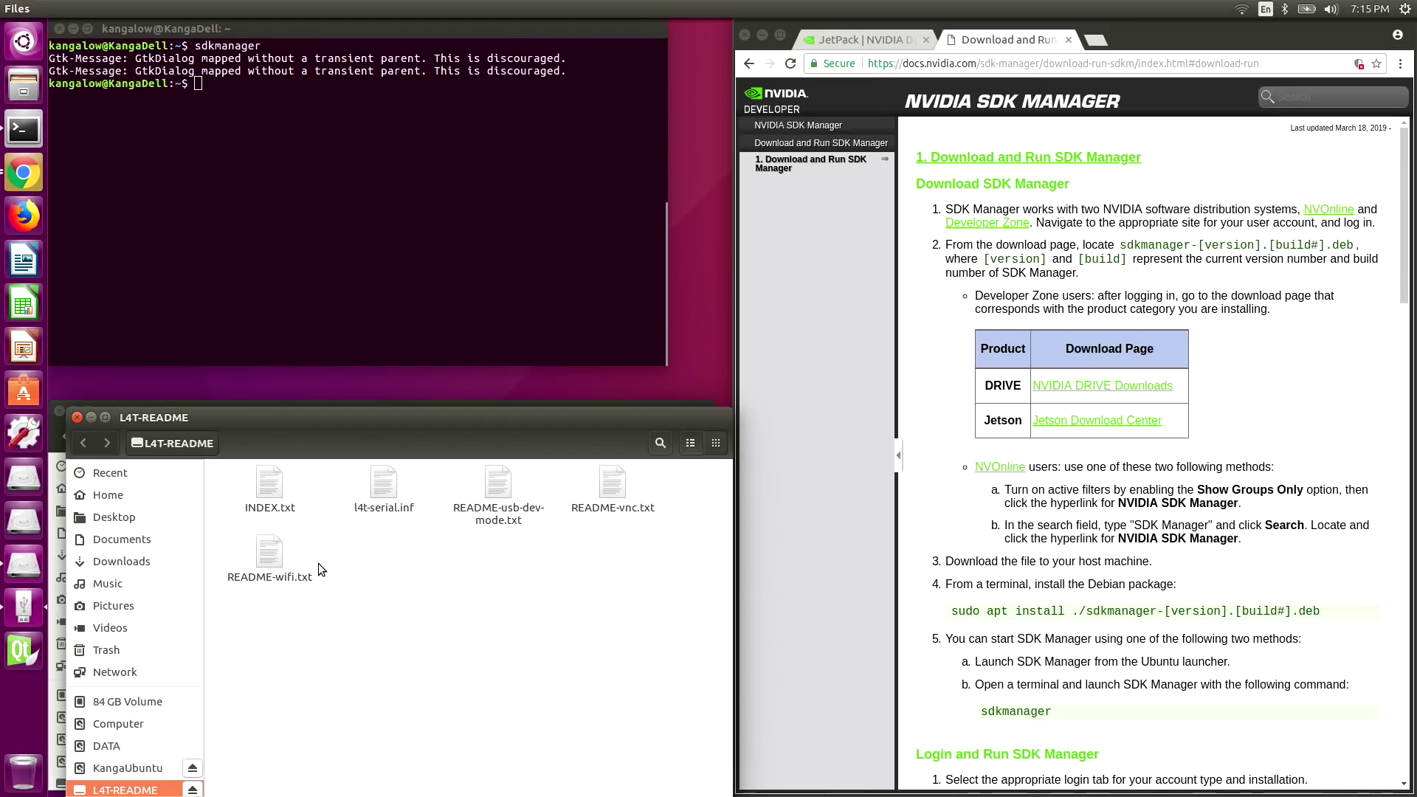
pyautogui.click(77, 418)
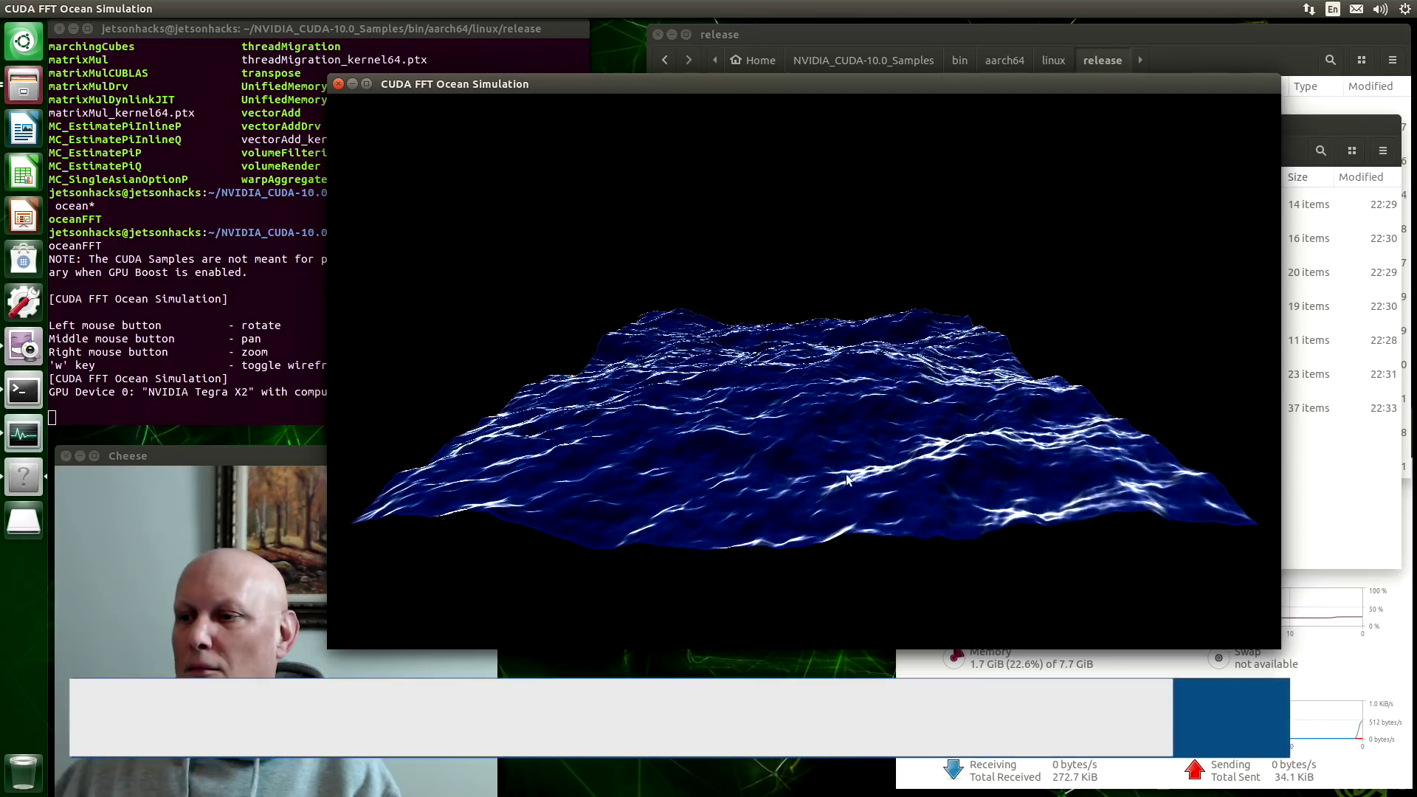
# - Rotate the ocean surface to a new viewpoint, maximize the window, then restore it
pyautogui.moveTo(919, 558); pyautogui.dragTo(731, 419)
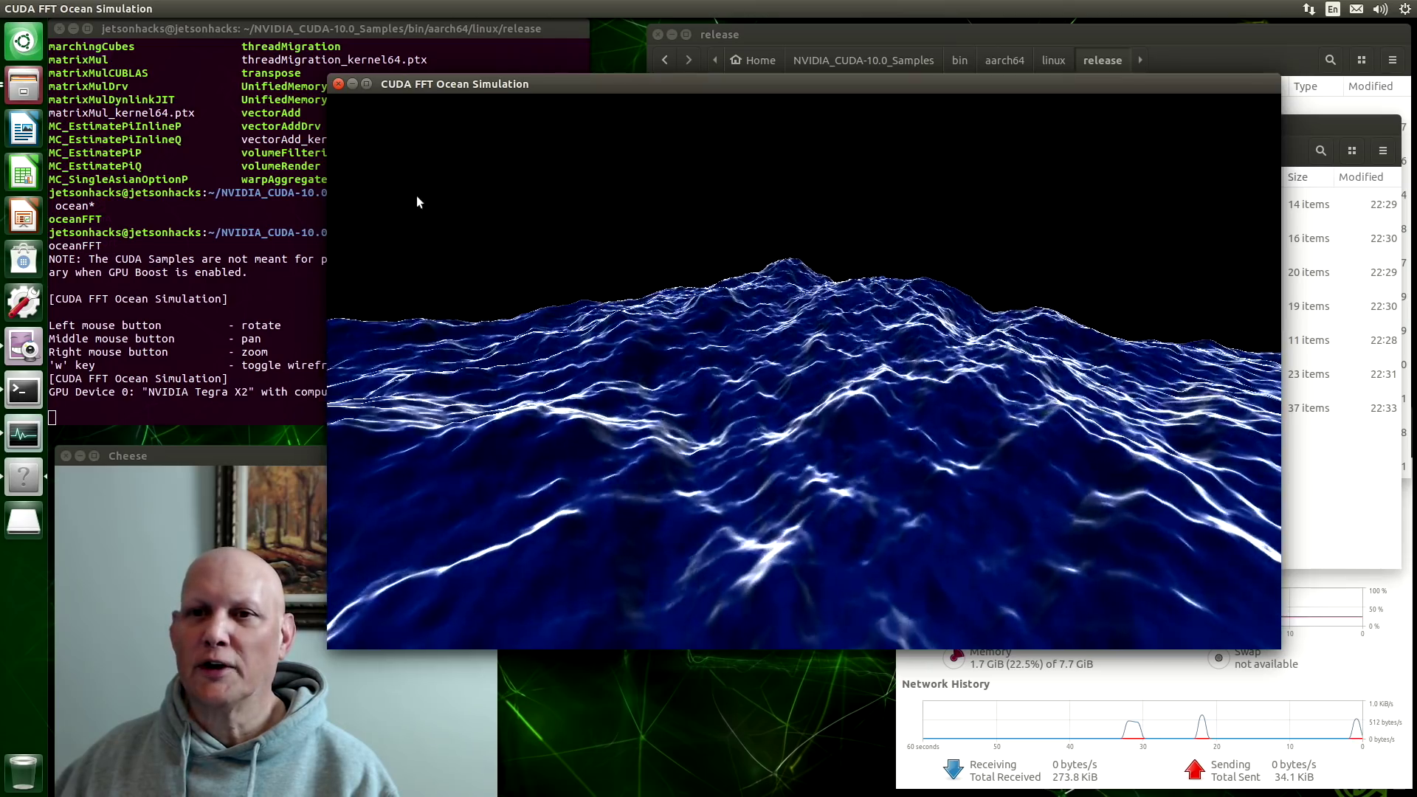
pyautogui.click(366, 84)
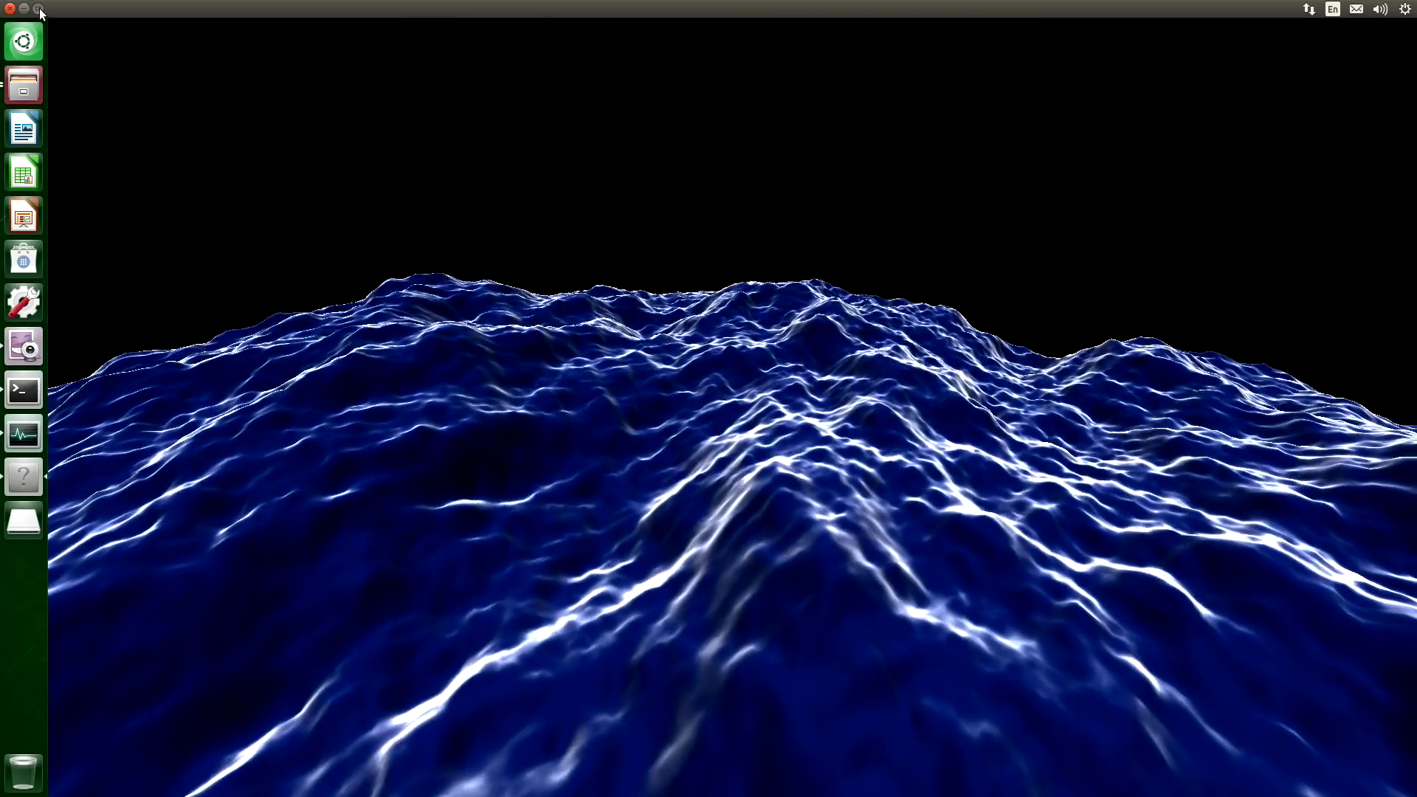
pyautogui.click(41, 14)
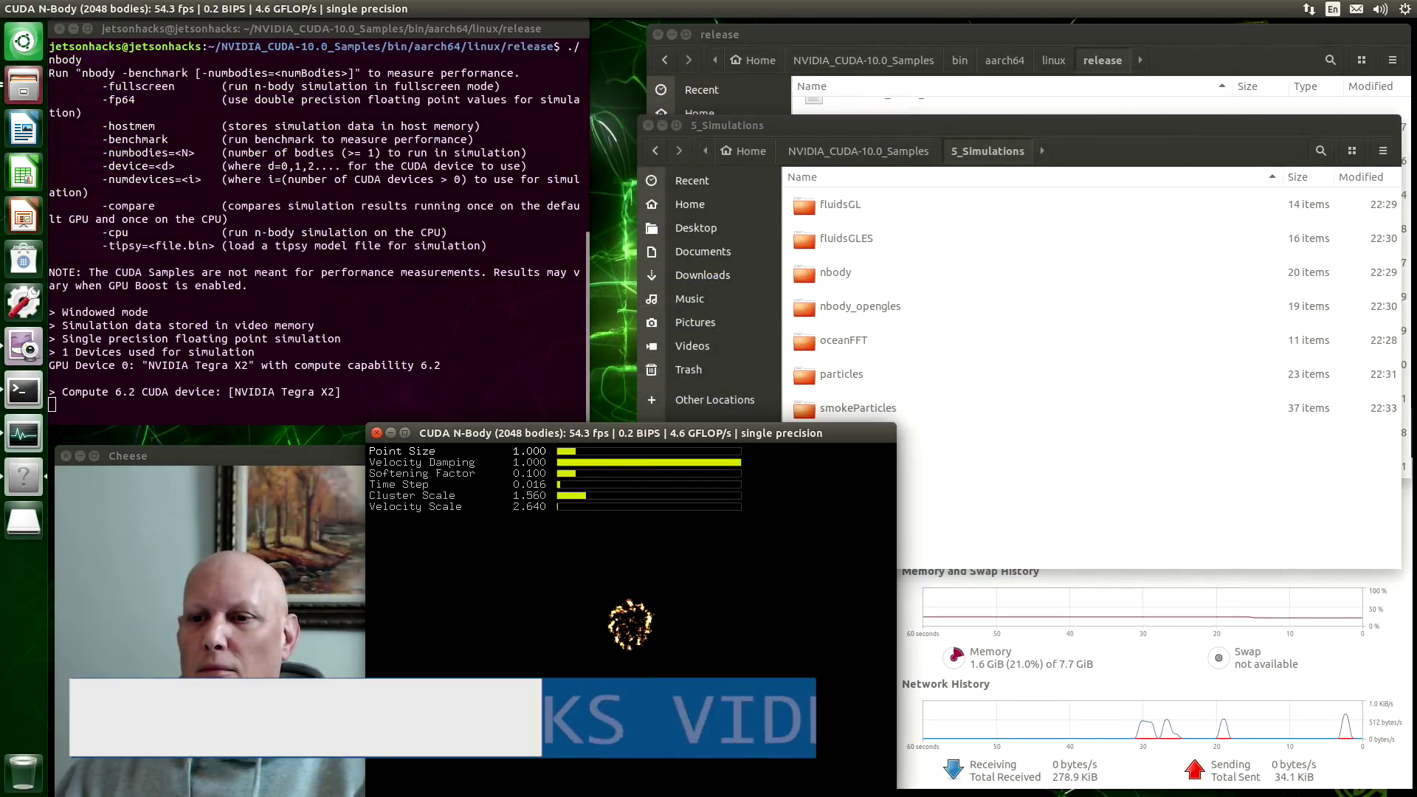
# - Maximize the N-Body window, set Point Size to 3.321, and cycle to the next preset
pyautogui.moveTo(631, 431); pyautogui.dragTo(575, 287)
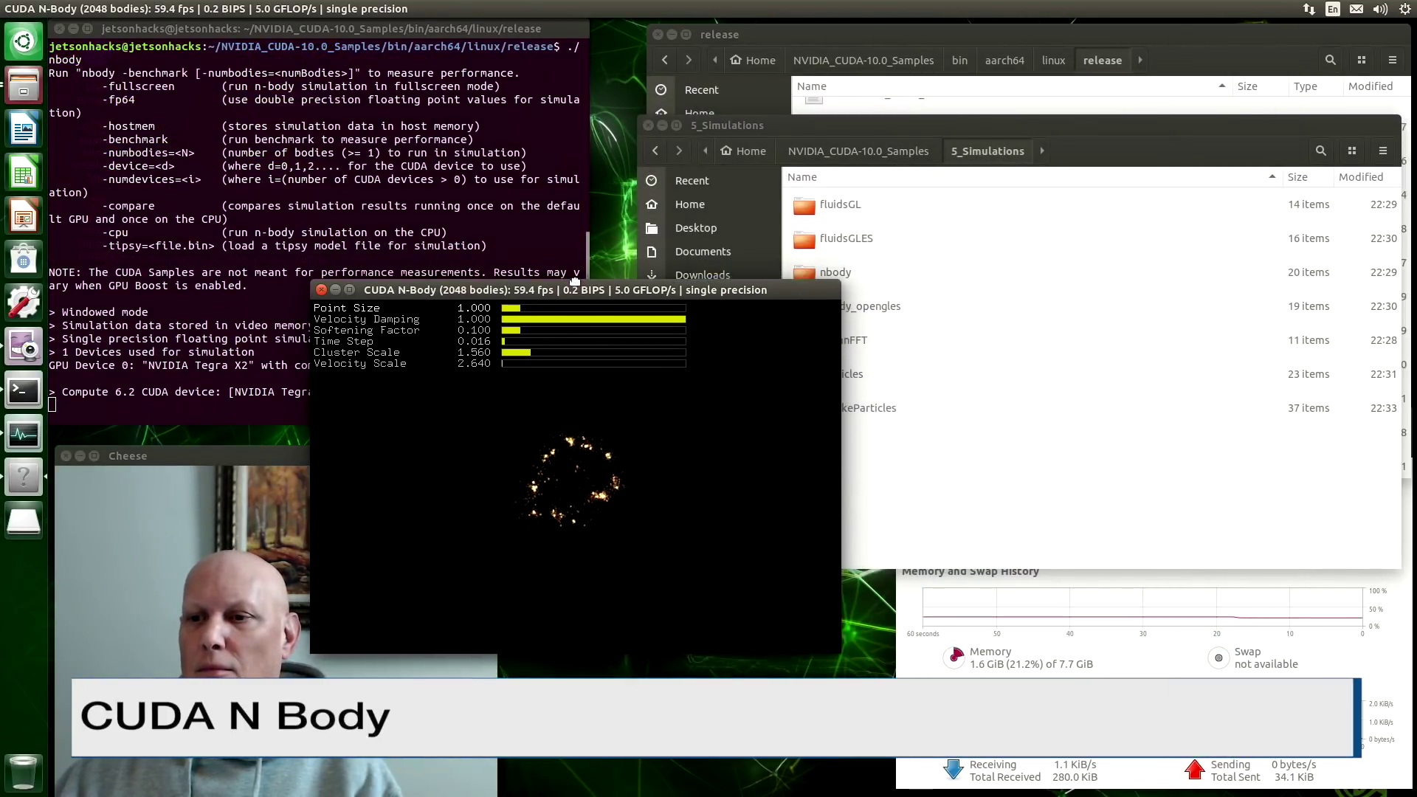
pyautogui.click(349, 289)
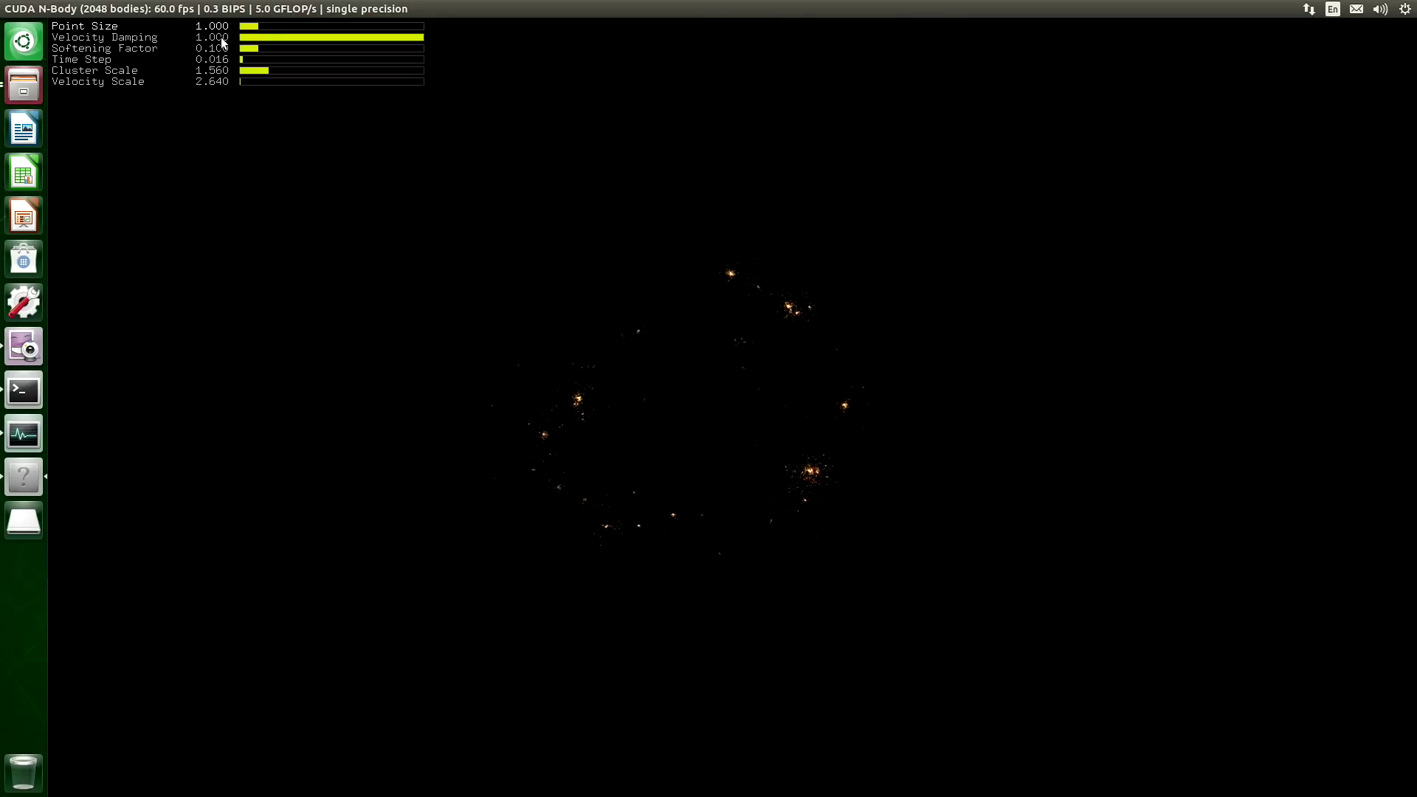
pyautogui.moveTo(259, 25); pyautogui.dragTo(300, 28)
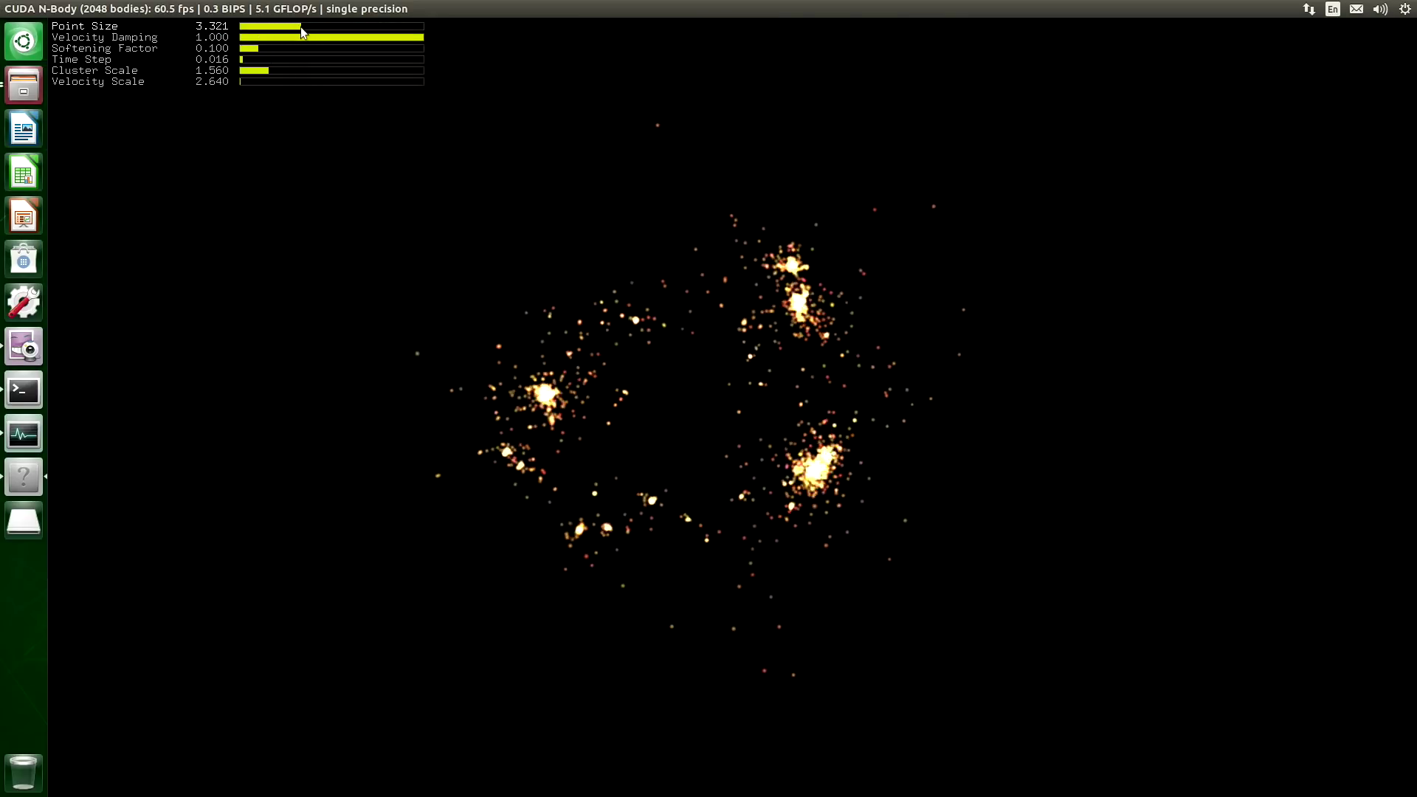
pyautogui.press(']')
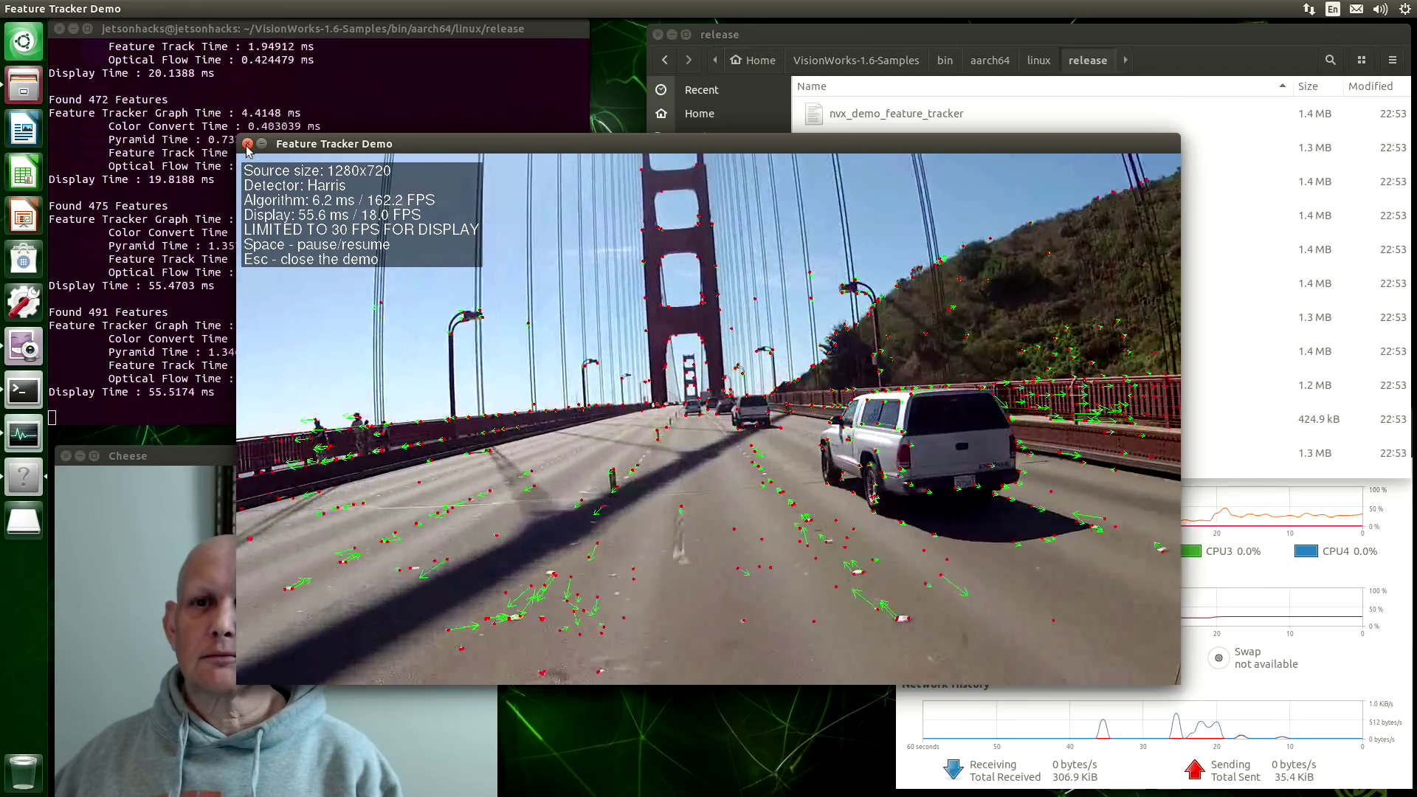
# - Close the Feature Tracker Demo window
pyautogui.click(247, 144)
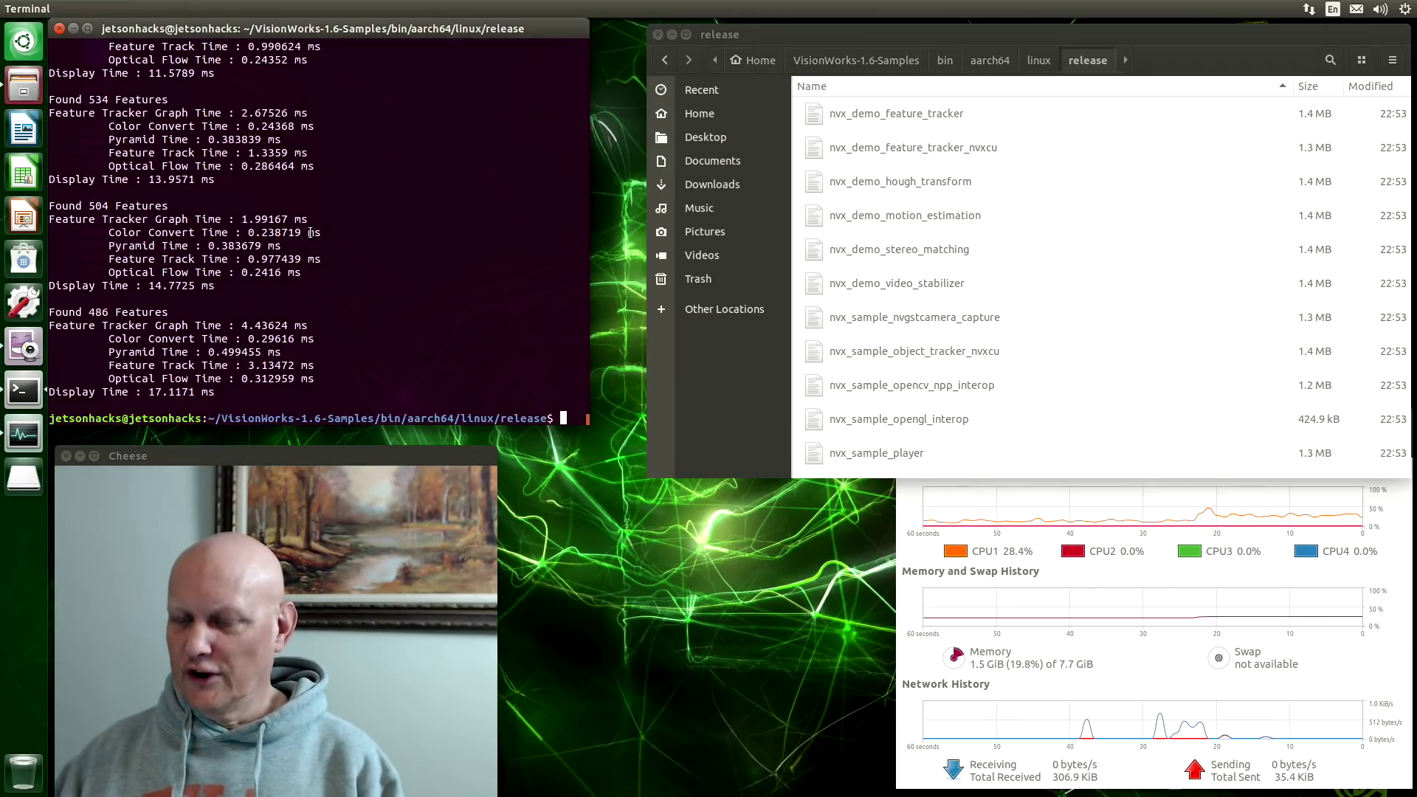